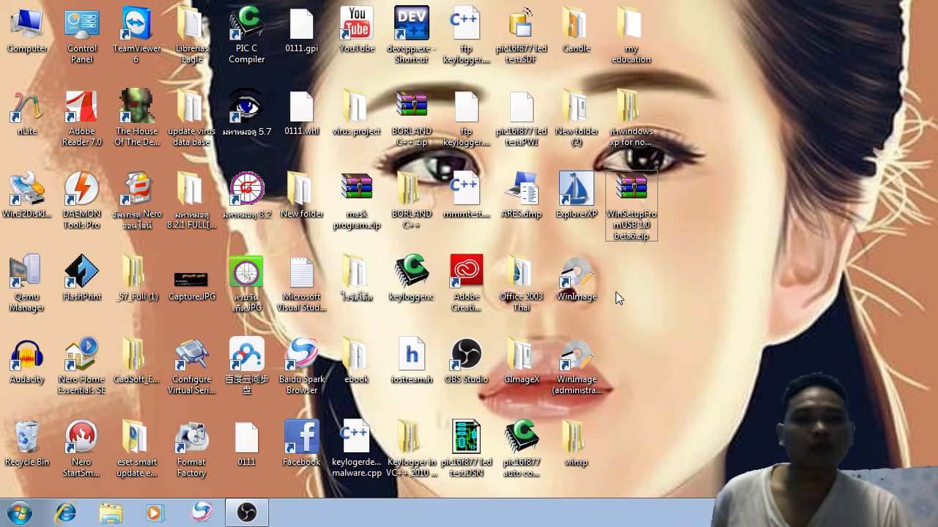
{"action": "left_click", "coordinate": [639, 218]}
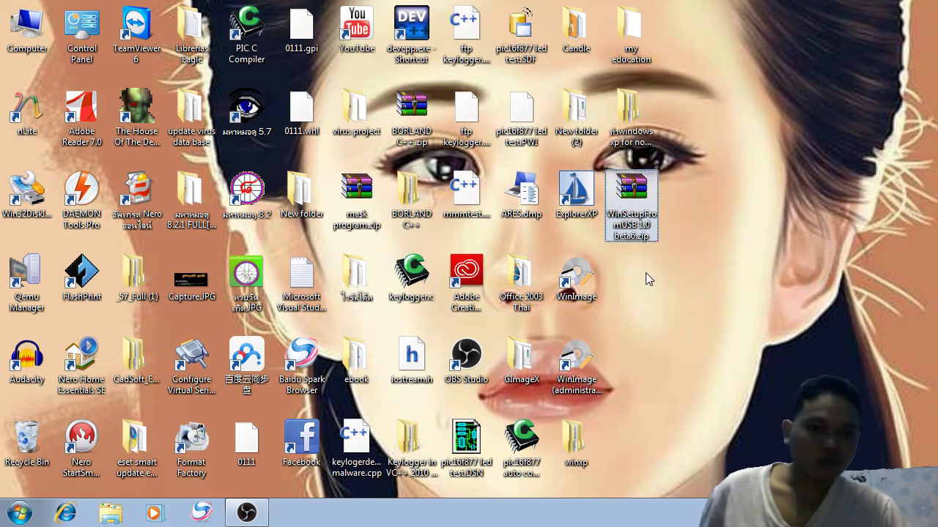
{"action": "right_click", "coordinate": [636, 218]}
{"action": "mouse_move", "coordinate": [699, 229]}
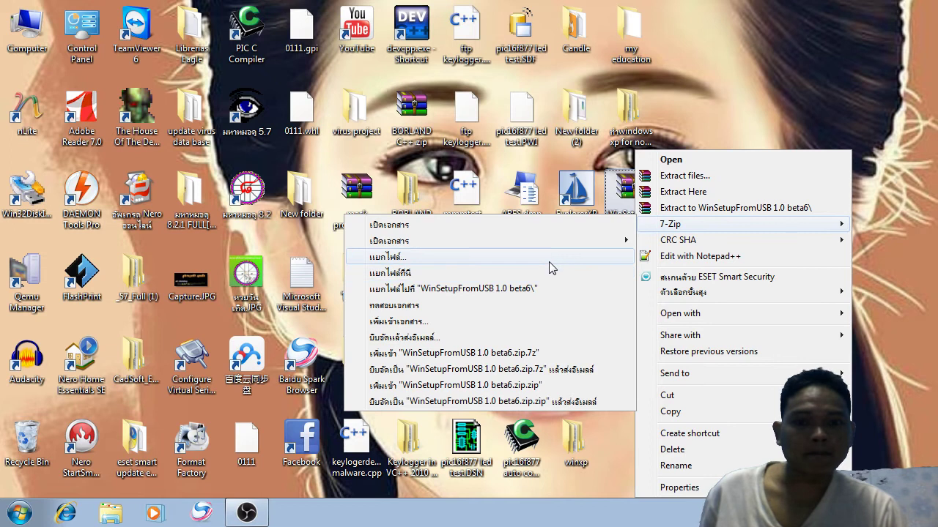
{"action": "left_click", "coordinate": [543, 227]}
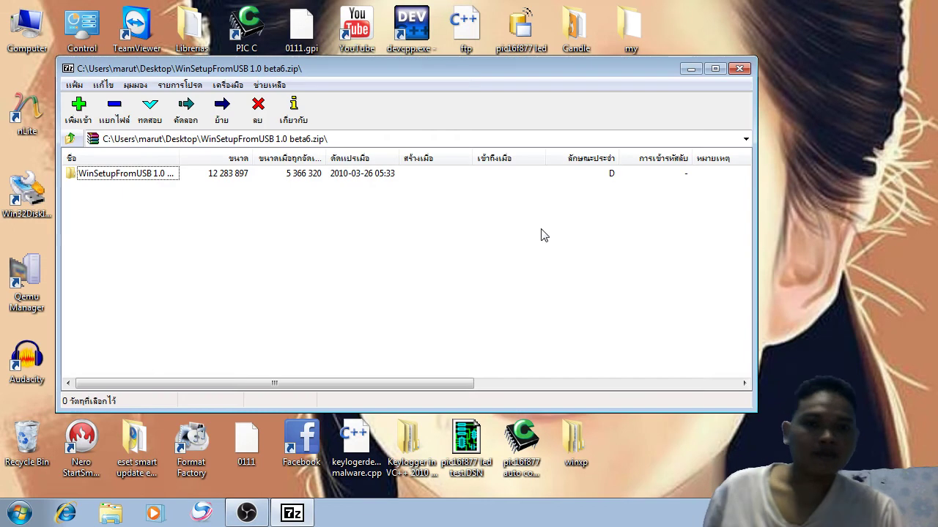
{"action": "left_click", "coordinate": [114, 111]}
{"action": "left_click", "coordinate": [641, 154]}
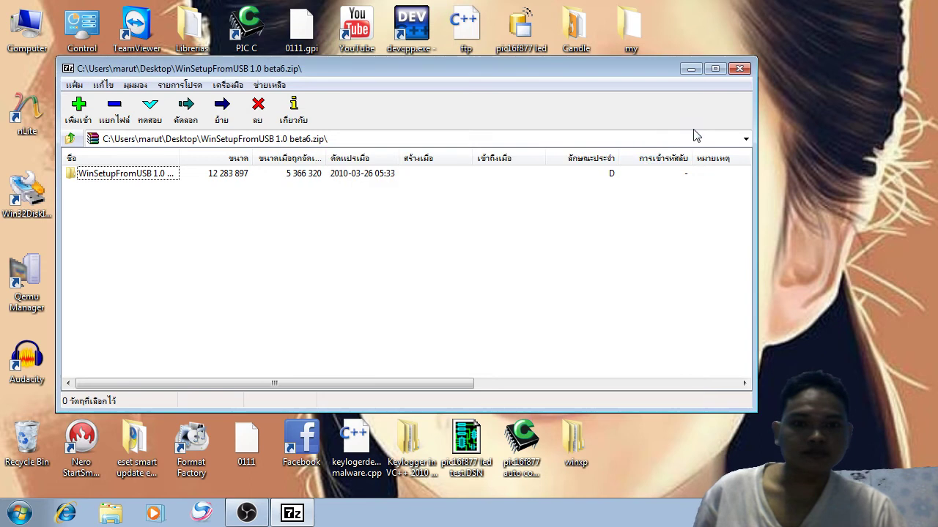
{"action": "left_click", "coordinate": [738, 69]}
{"action": "right_click", "coordinate": [641, 201]}
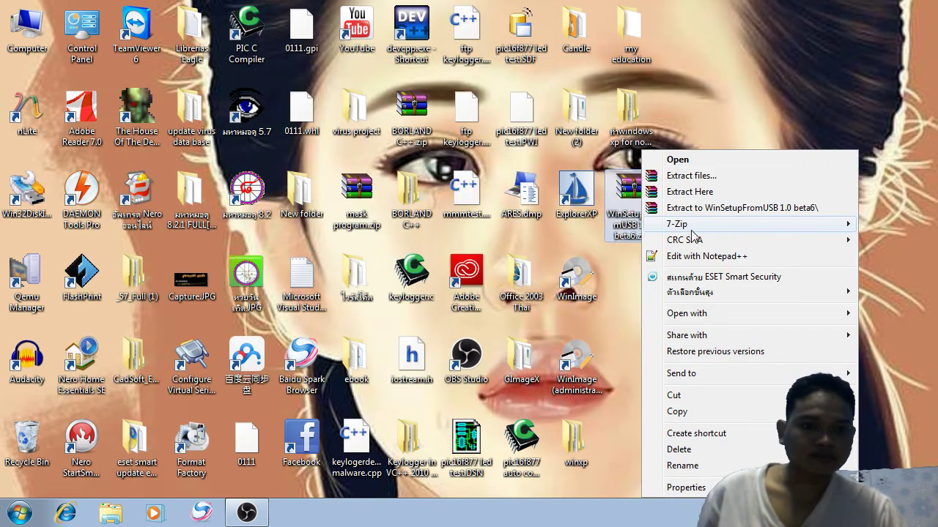
{"action": "mouse_move", "coordinate": [692, 227]}
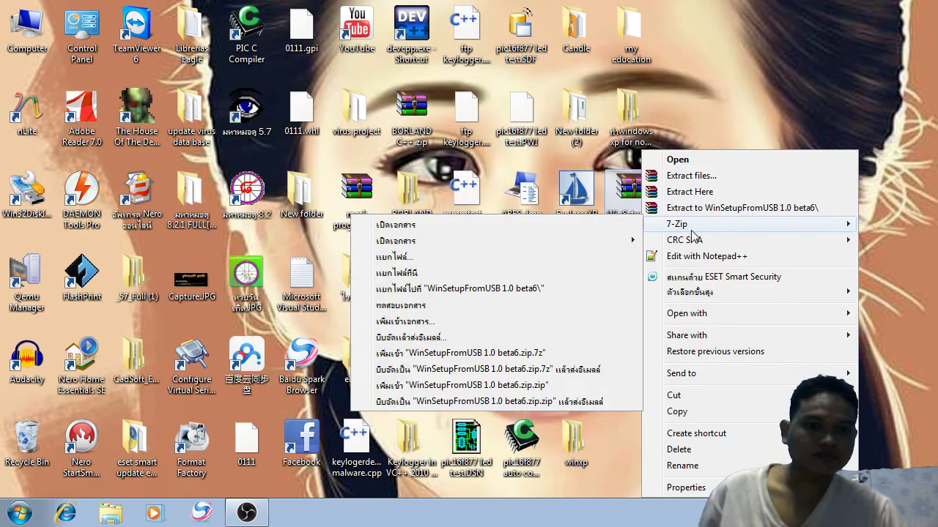
{"action": "left_click", "coordinate": [539, 257]}
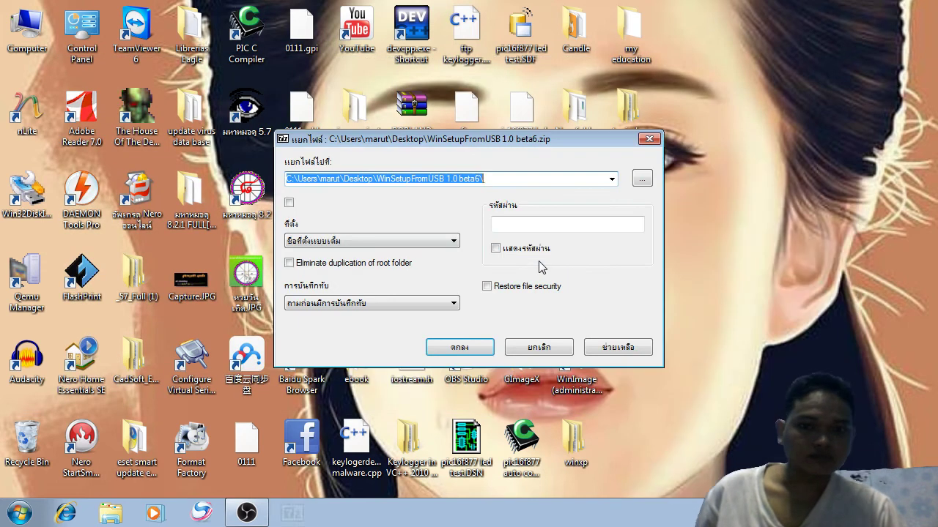
{"action": "left_click", "coordinate": [289, 203]}
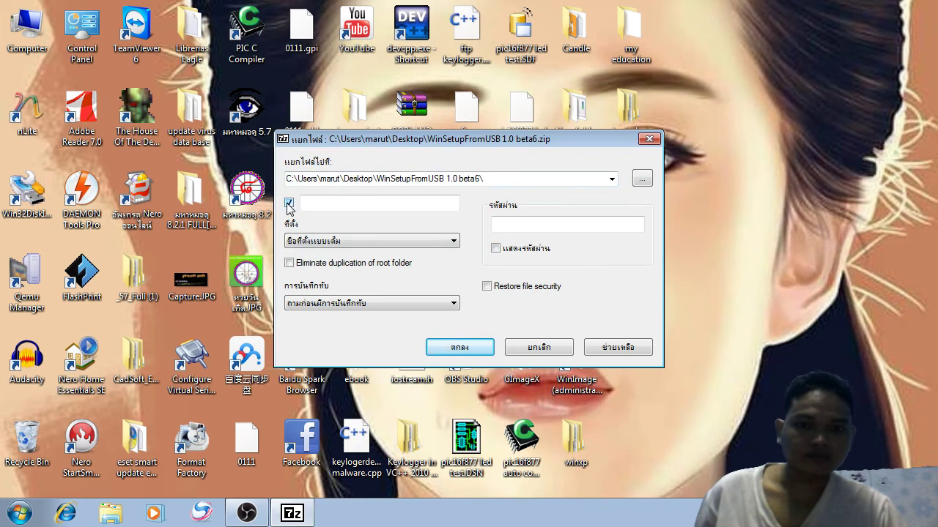
{"action": "left_click", "coordinate": [649, 139]}
{"action": "right_click", "coordinate": [646, 205]}
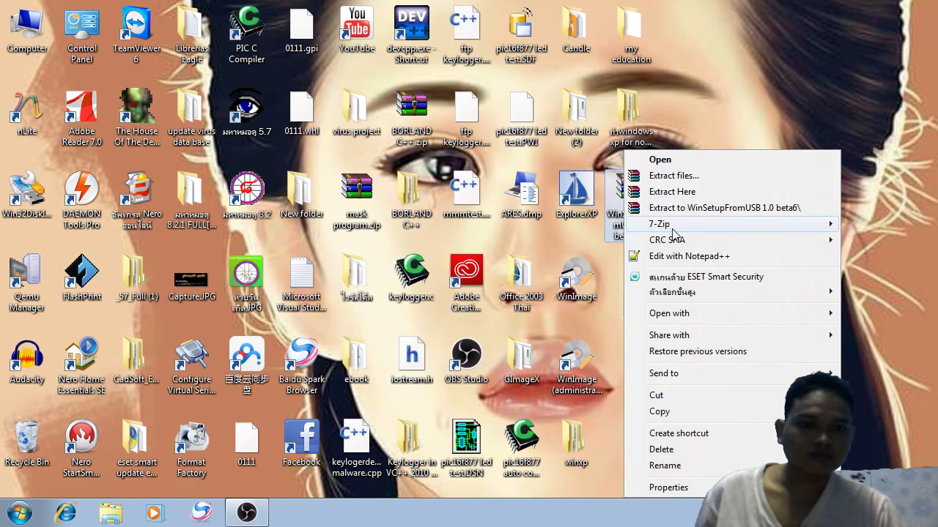
{"action": "mouse_move", "coordinate": [674, 224]}
{"action": "left_click", "coordinate": [493, 258]}
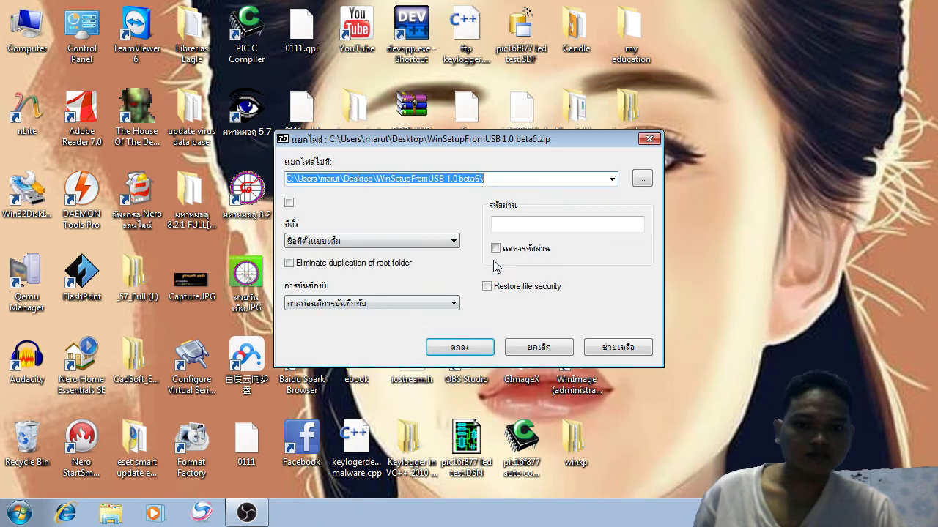
{"action": "left_click", "coordinate": [290, 203]}
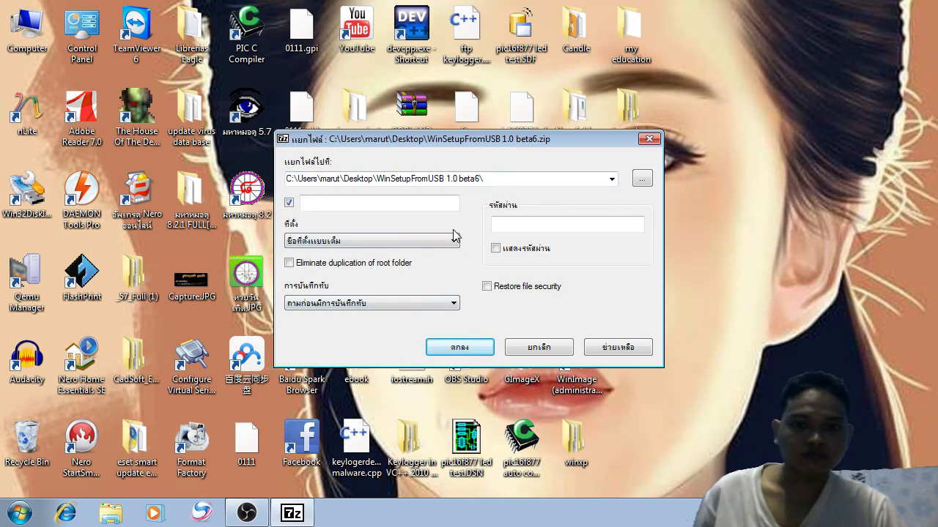
{"action": "left_click", "coordinate": [649, 139]}
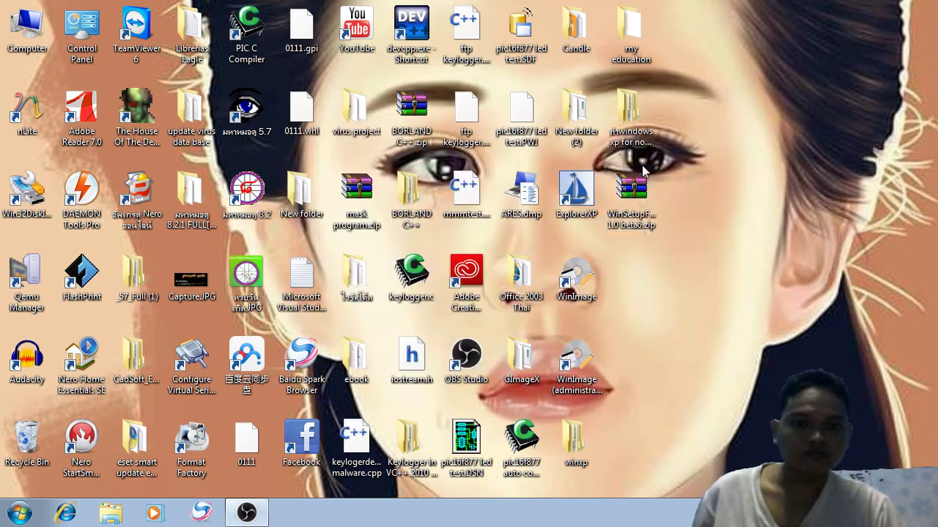
{"action": "double_click", "coordinate": [632, 202]}
{"action": "left_click", "coordinate": [925, 7]}
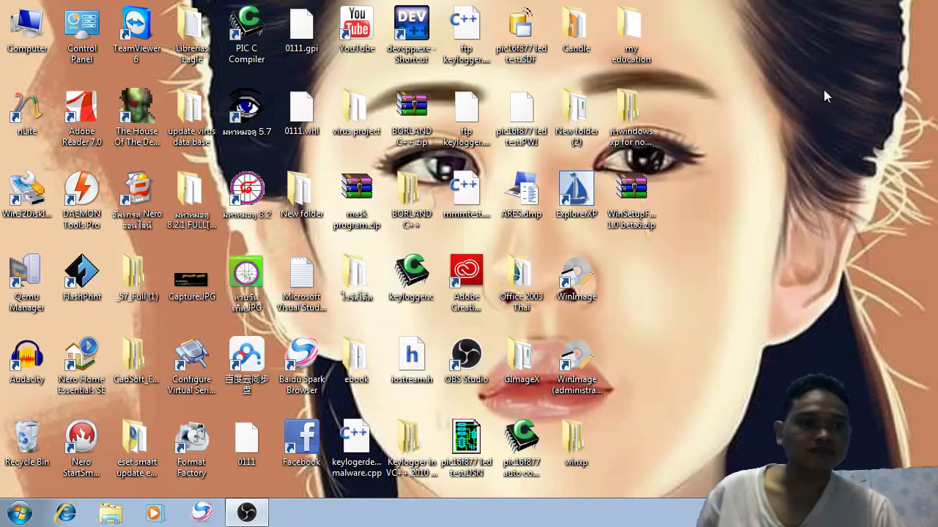
Extract WinSetupFromUSB 1.0 beta6.zip directly onto the desktop with 7-Zip and check the contents of the extracted folder.
{"action": "right_click", "coordinate": [652, 198]}
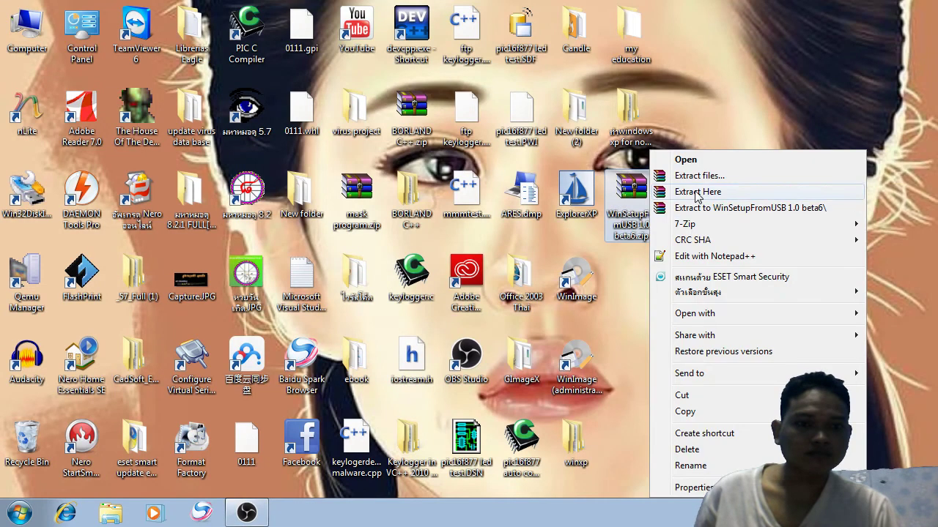
{"action": "mouse_move", "coordinate": [700, 225]}
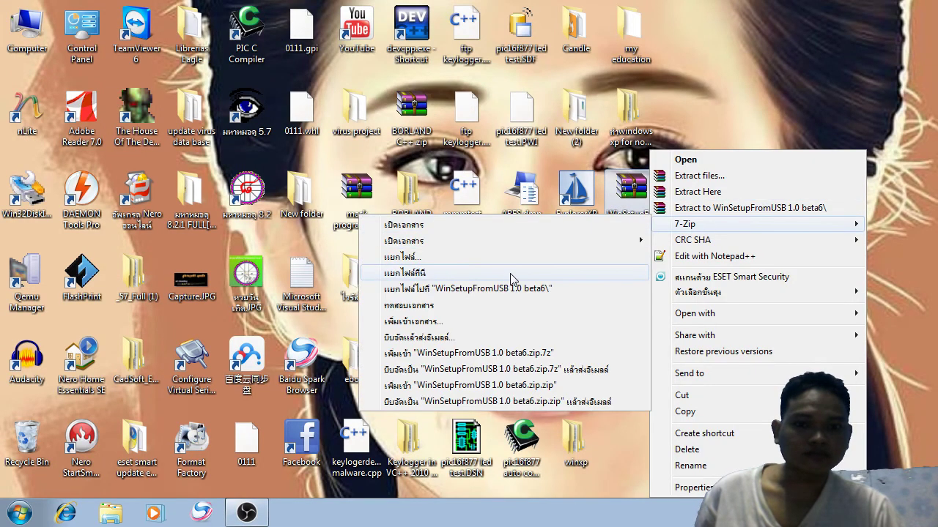
{"action": "left_click", "coordinate": [511, 271]}
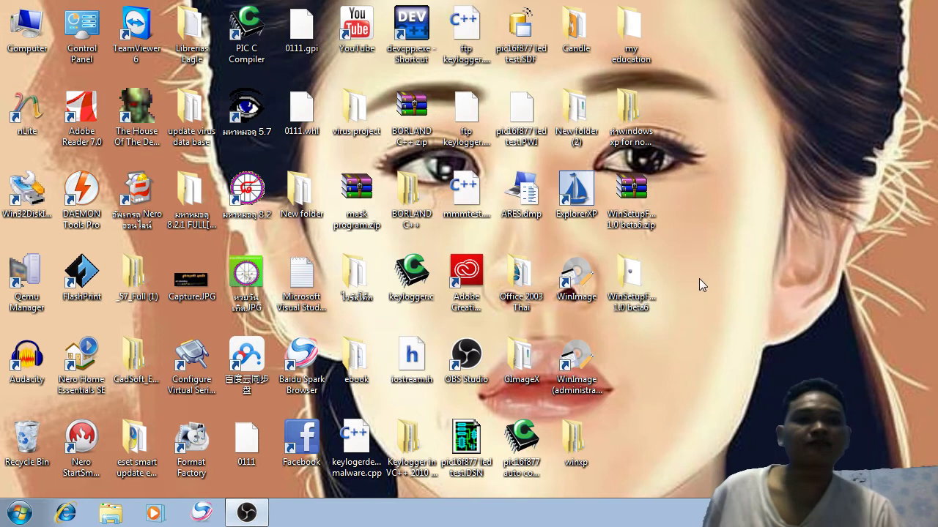
{"action": "double_click", "coordinate": [639, 286]}
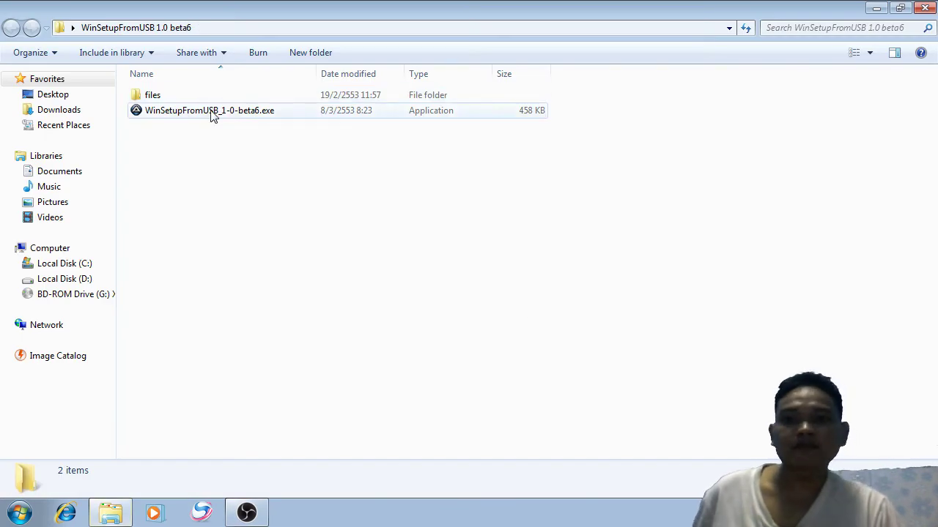
{"action": "left_click", "coordinate": [926, 9]}
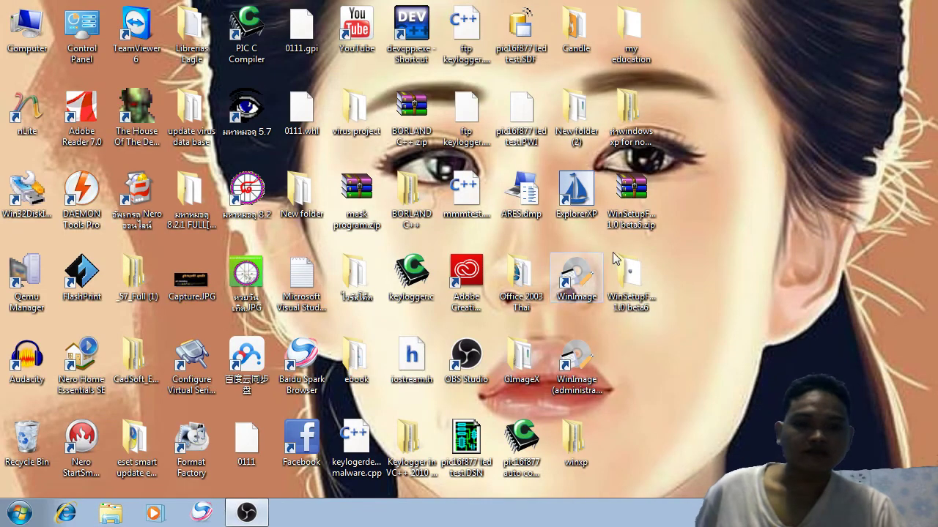
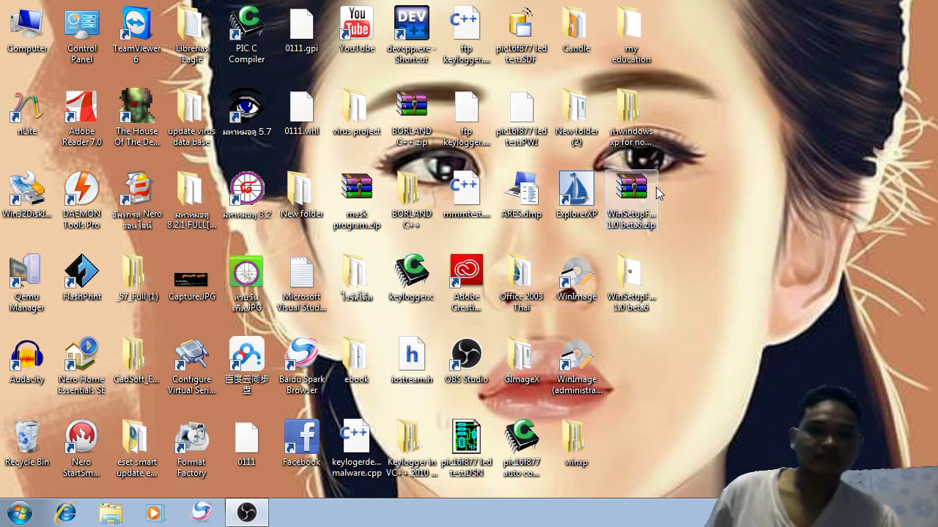
Check the connected drives in Computer for the inserted USB flash drive, dismissing AutoPlay.
{"action": "double_click", "coordinate": [33, 38]}
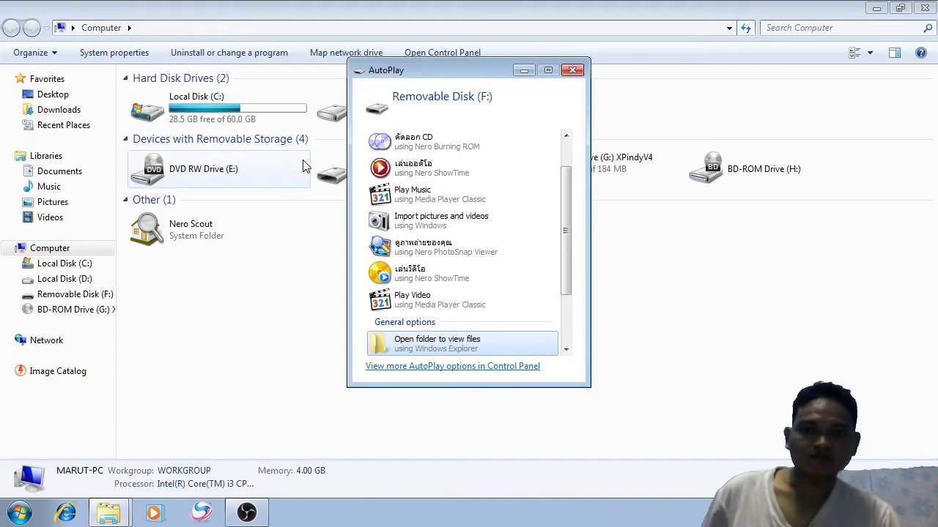
{"action": "left_click", "coordinate": [573, 69]}
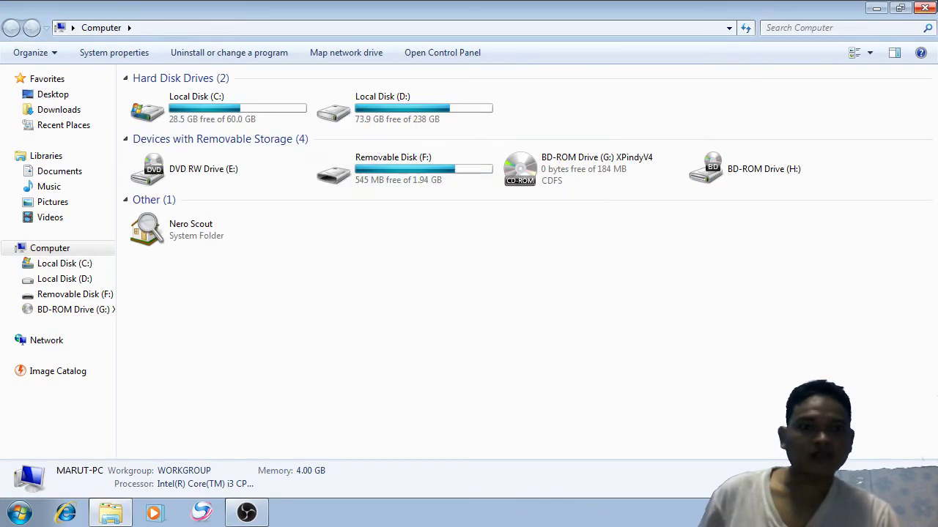
{"action": "left_click", "coordinate": [925, 8]}
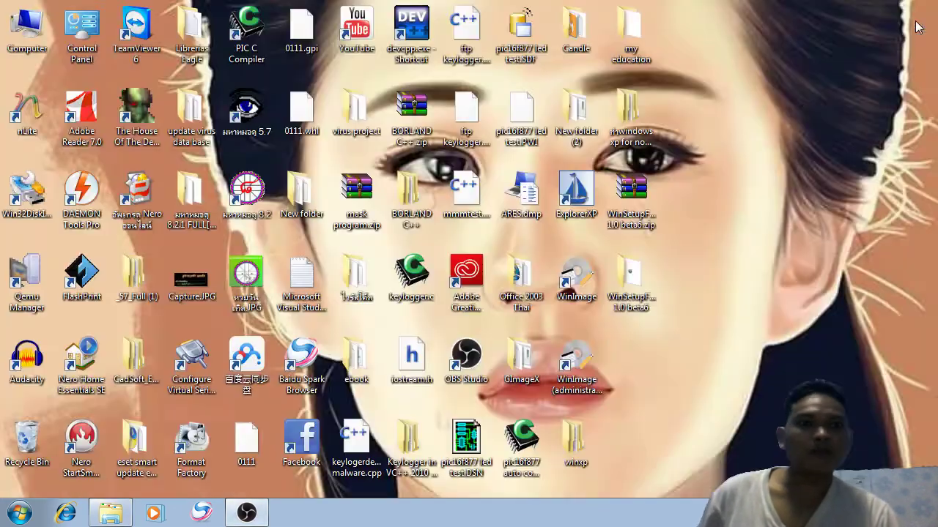
Launch WinSetupFromUSB_1-0-beta6.exe from the extracted folder and check the USB disk selection.
{"action": "double_click", "coordinate": [641, 293]}
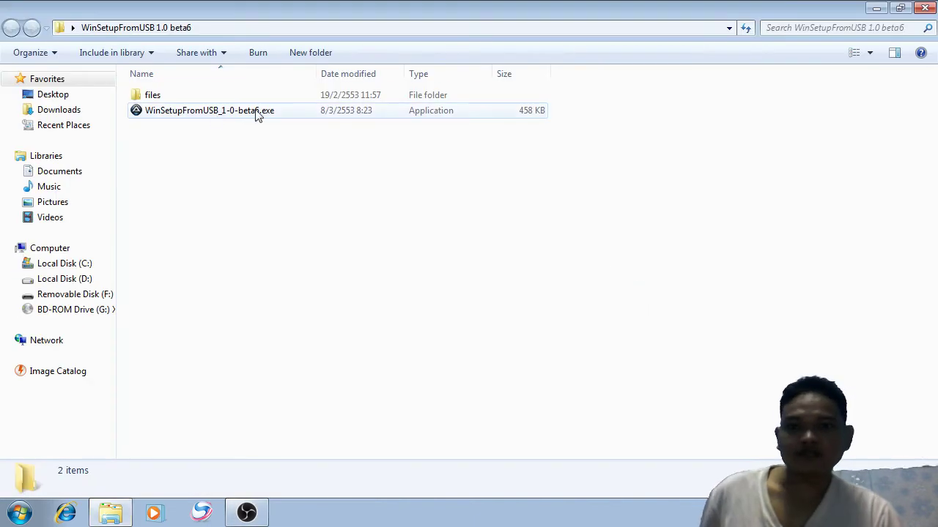
{"action": "double_click", "coordinate": [181, 116]}
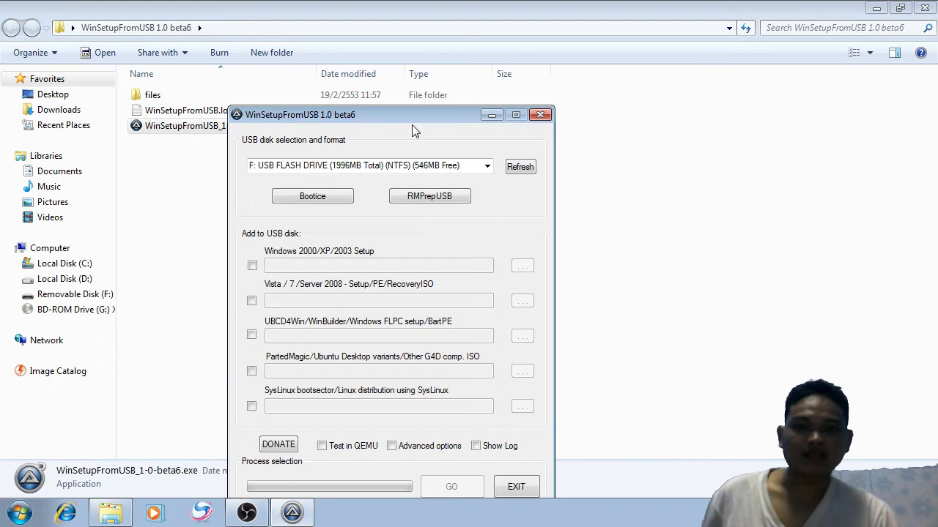
{"action": "left_click_drag", "start_coordinate": [410, 116], "coordinate": [443, 20]}
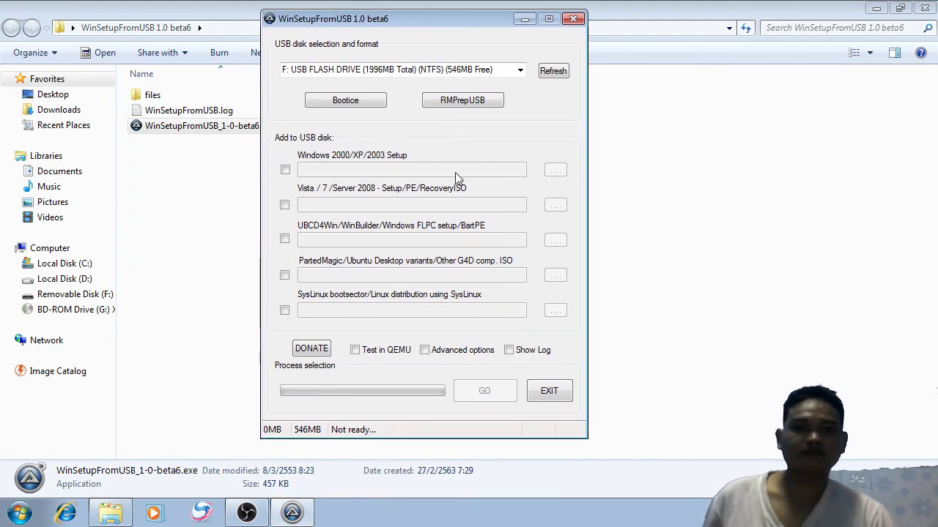
{"action": "left_click", "coordinate": [520, 71]}
{"action": "left_click", "coordinate": [519, 76]}
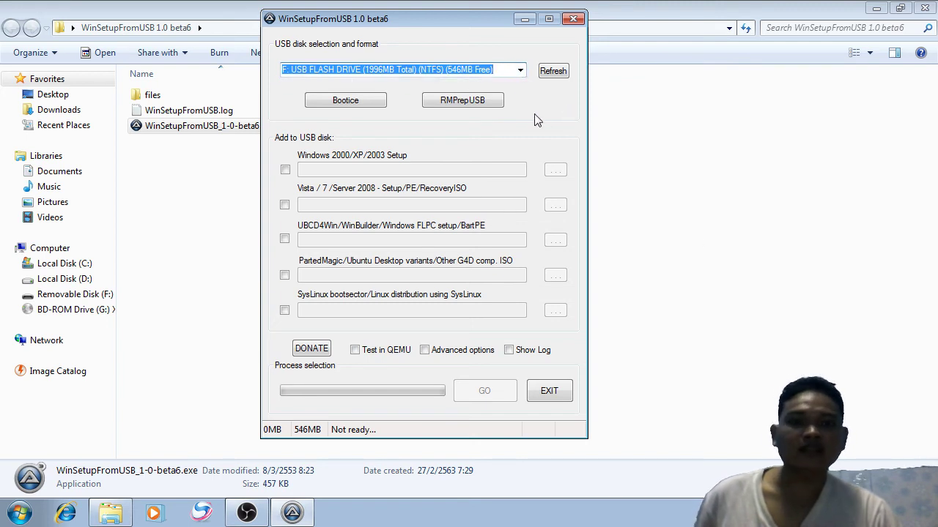
Open RMPrepUSB for the USB flash drive and choose the XP/WinPEv1/BartPE bootable [NTLDR] boot option.
{"action": "left_click", "coordinate": [469, 106]}
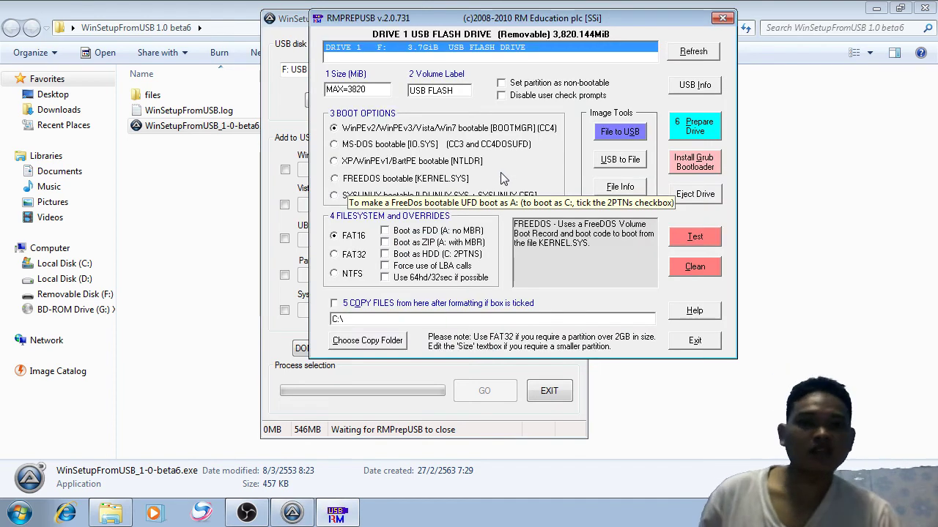
{"action": "left_click_drag", "start_coordinate": [542, 22], "coordinate": [572, 65]}
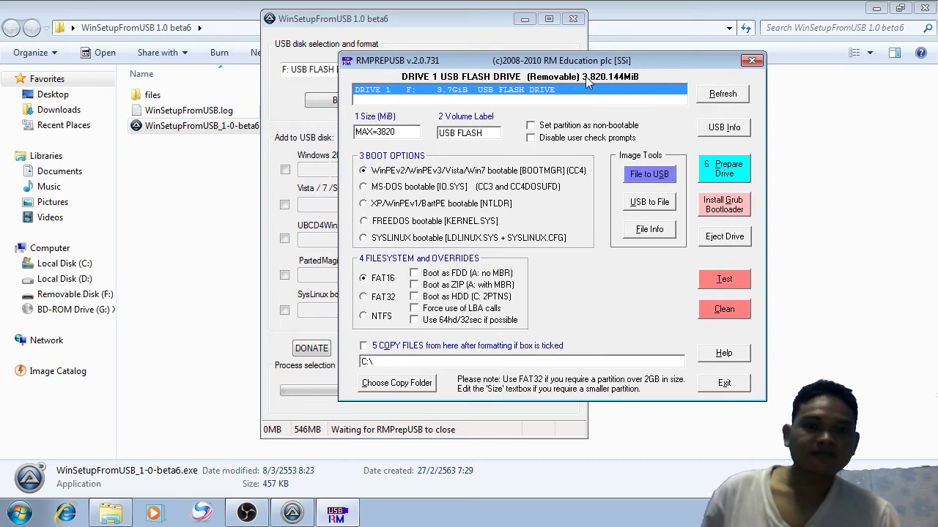
{"action": "mouse_move", "coordinate": [552, 193]}
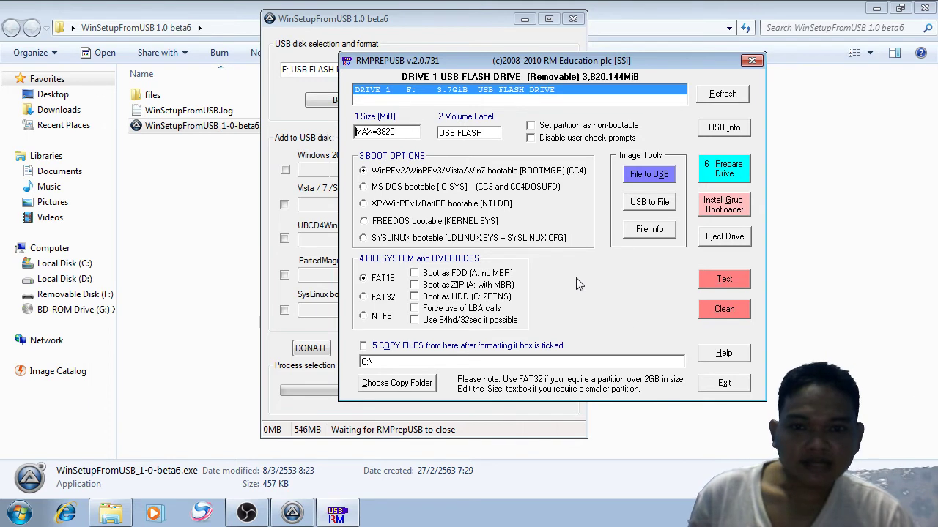
{"action": "mouse_move", "coordinate": [512, 199]}
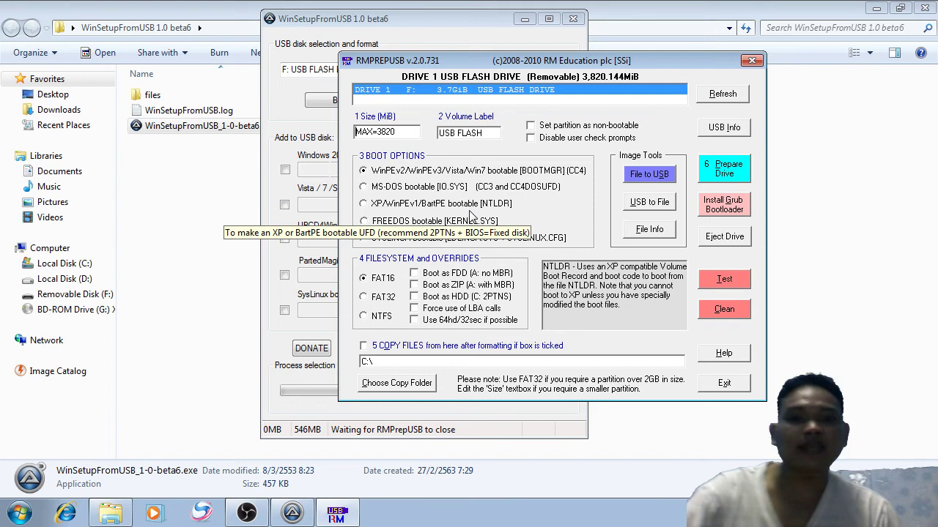
{"action": "mouse_move", "coordinate": [463, 189]}
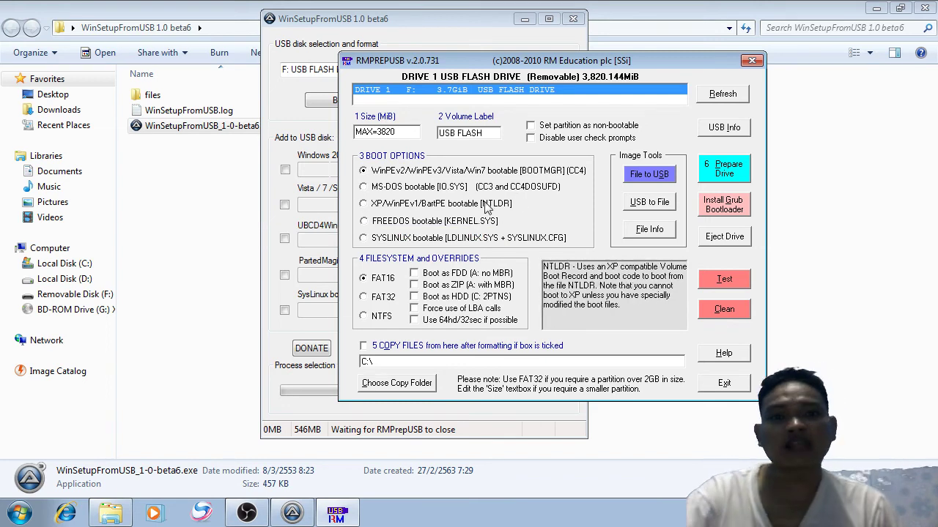
{"action": "left_click", "coordinate": [366, 205]}
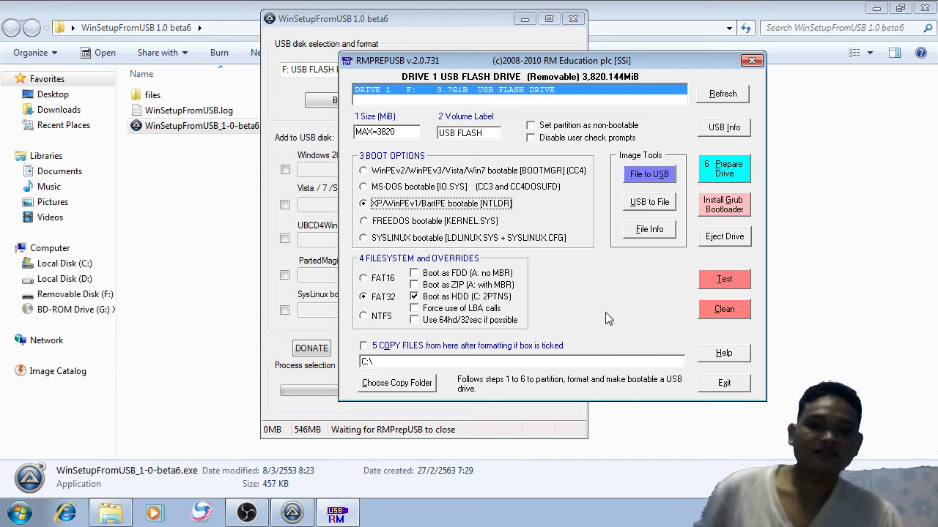
{"action": "mouse_move", "coordinate": [372, 303]}
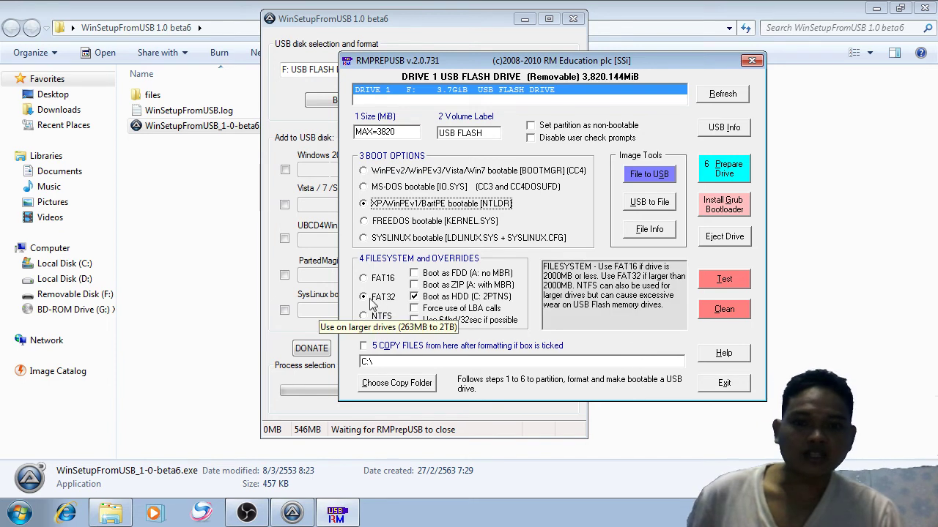
{"action": "mouse_move", "coordinate": [435, 302]}
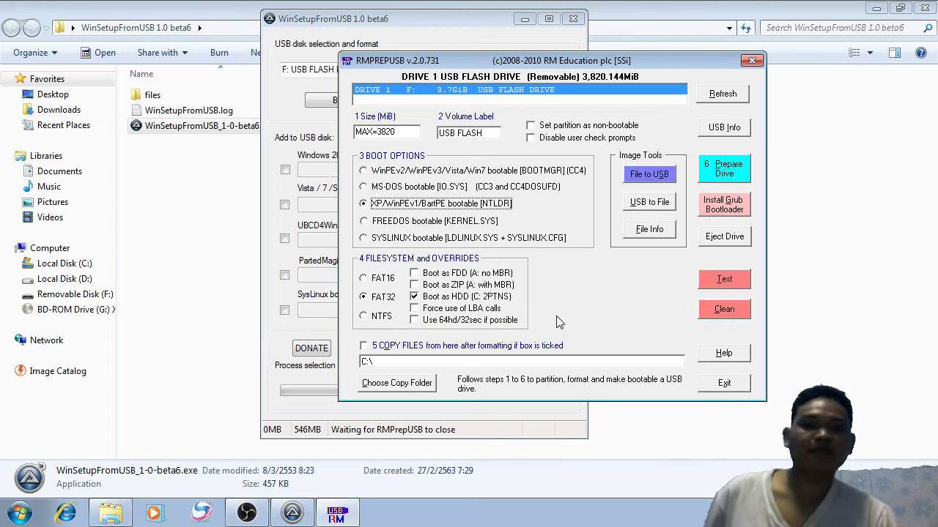
{"action": "mouse_move", "coordinate": [478, 210]}
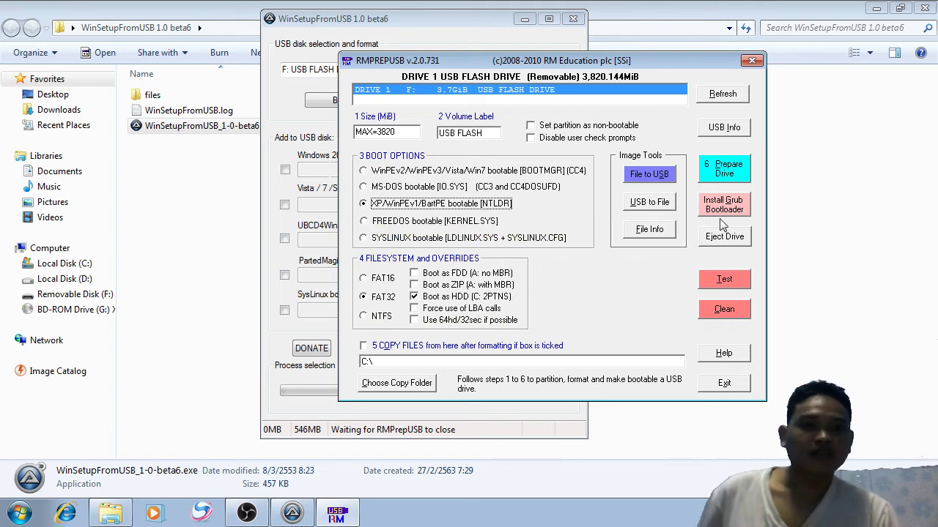
Wipe, partition and format the USB flash drive with the chosen settings, agreeing to erase all data, and close RMPrepUSB.
{"action": "mouse_move", "coordinate": [734, 182]}
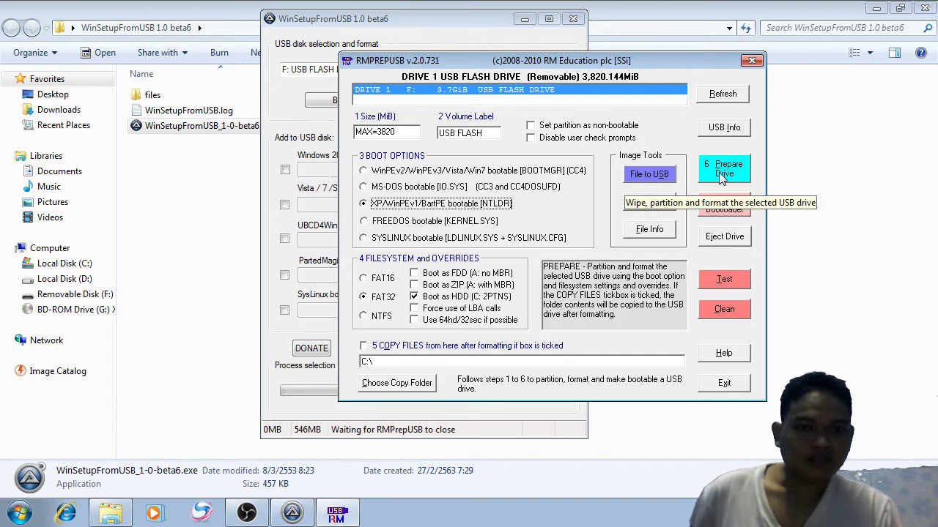
{"action": "left_click", "coordinate": [721, 176]}
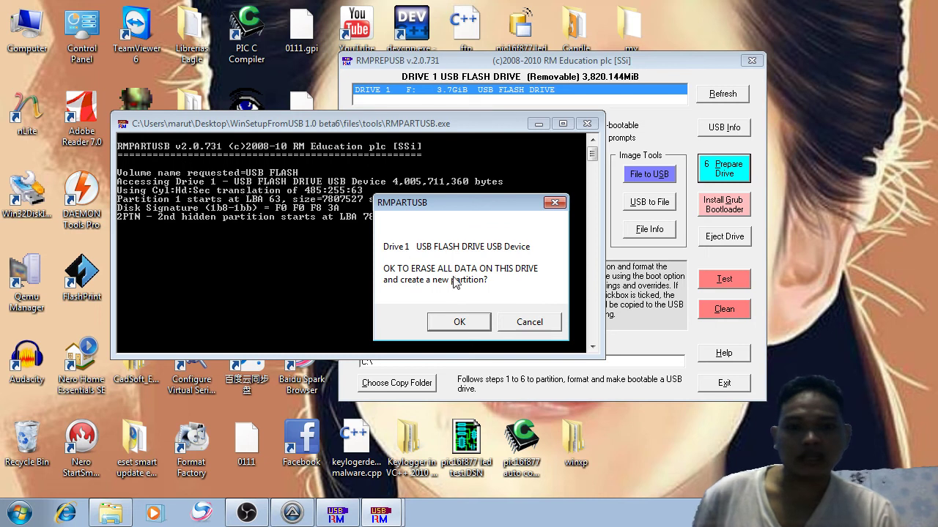
{"action": "left_click", "coordinate": [467, 326]}
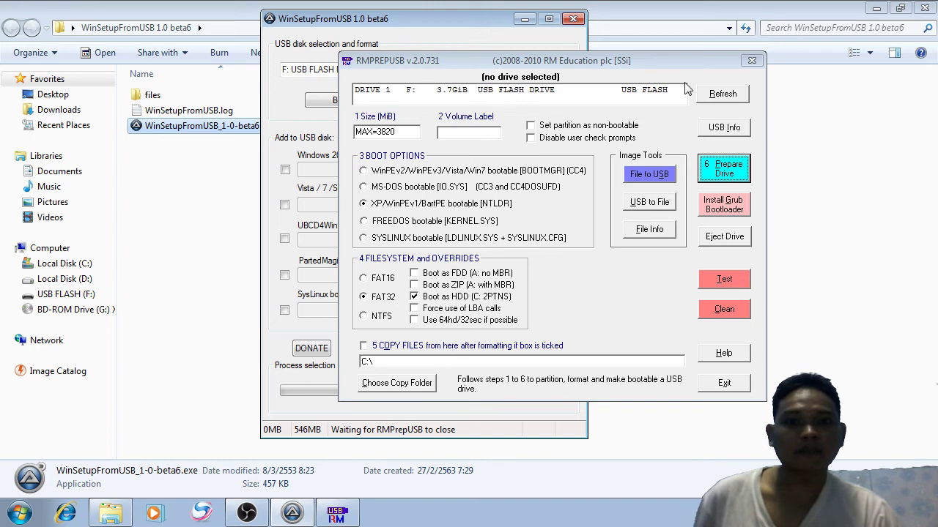
{"action": "left_click", "coordinate": [637, 333]}
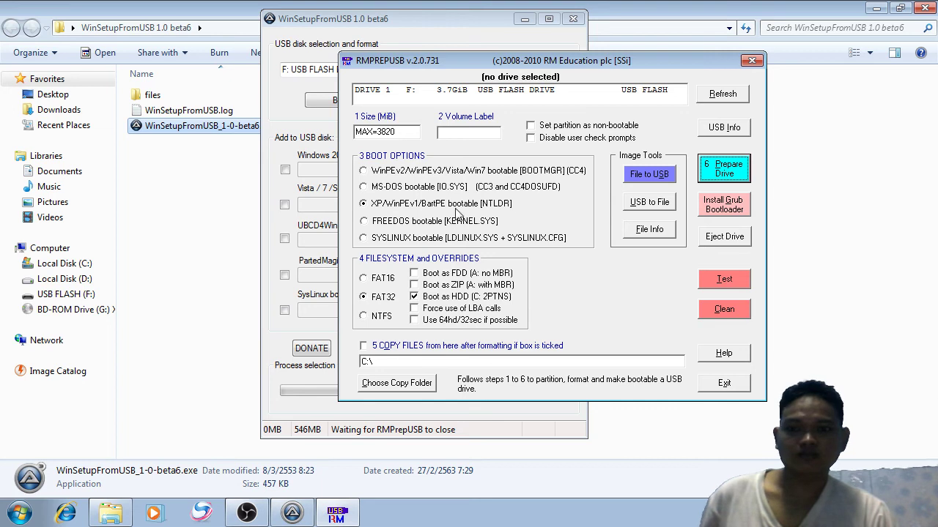
{"action": "key", "text": "alt+F4"}
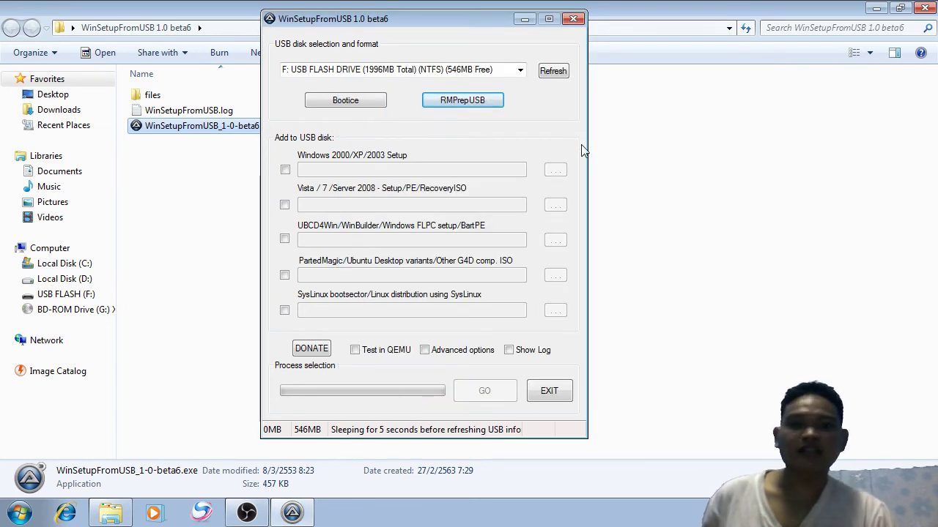
Enable the Windows 2000/XP/2003 Setup source in WinSetupFromUSB and eject the image mounted in BD-ROM Drive (G:).
{"action": "left_click", "coordinate": [284, 169]}
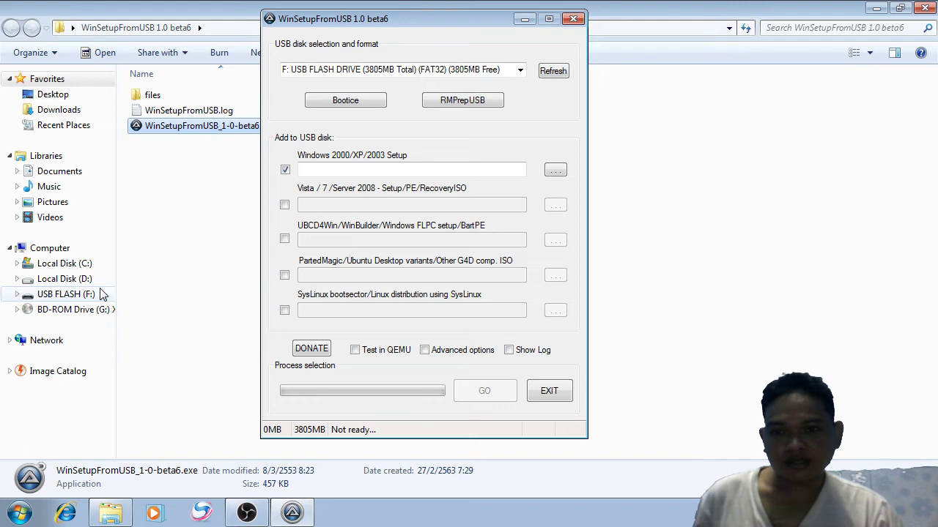
{"action": "left_click", "coordinate": [203, 254]}
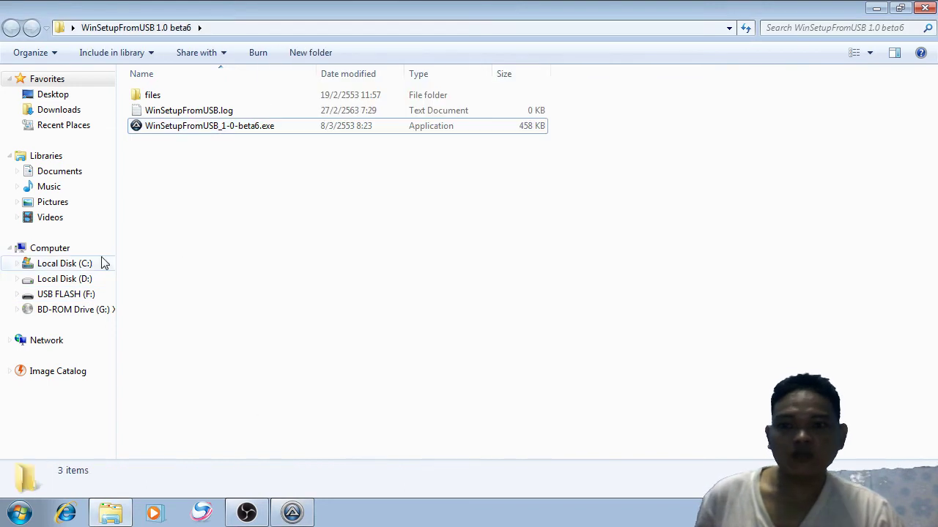
{"action": "left_click", "coordinate": [64, 264]}
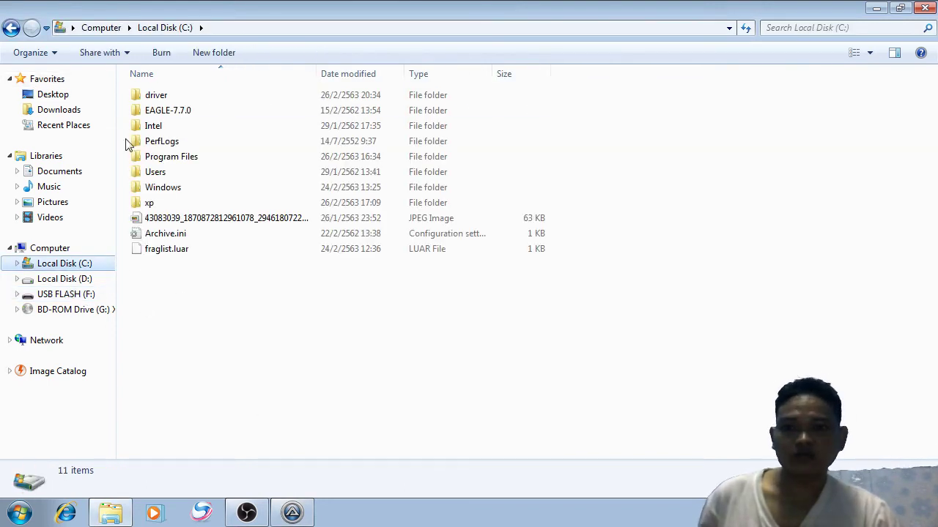
{"action": "right_click", "coordinate": [90, 313]}
{"action": "left_click", "coordinate": [94, 259]}
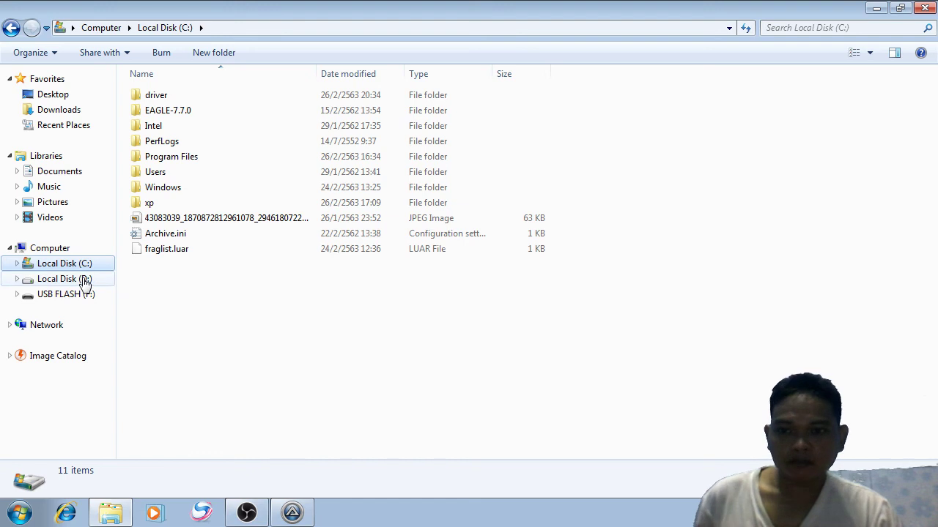
Find Winxp Lite add AHCI driver.iso on Local Disk (D:) and mount it to the [SCSI - 0] (G:) drive with DAEMON Tools Pro.
{"action": "left_click", "coordinate": [84, 279]}
{"action": "left_click", "coordinate": [232, 370]}
{"action": "scroll", "coordinate": [249, 362], "scroll_direction": "down", "scroll_amount": 6}
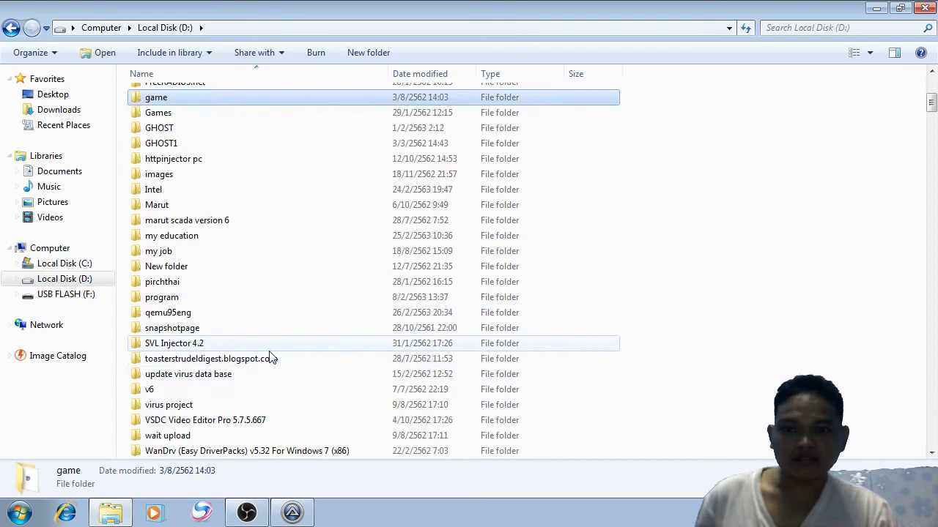
{"action": "scroll", "coordinate": [269, 358], "scroll_direction": "down", "scroll_amount": 13}
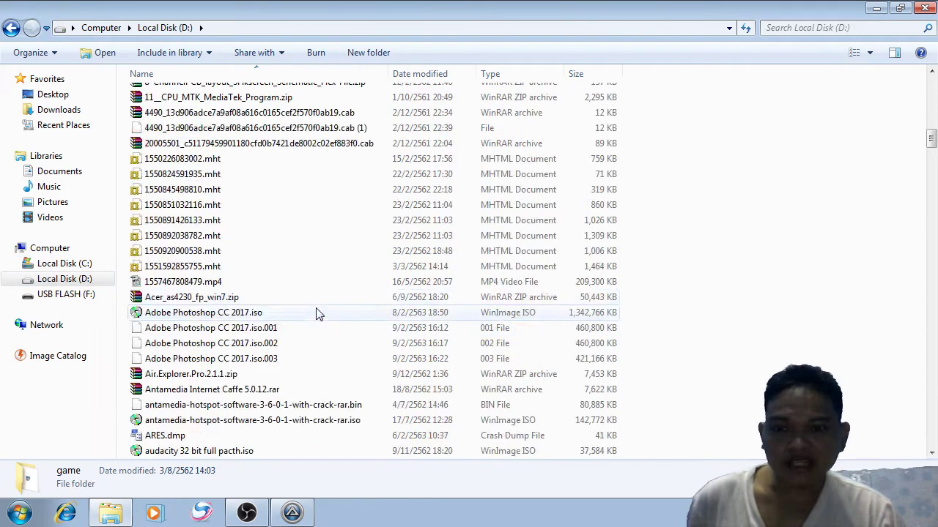
{"action": "scroll", "coordinate": [318, 314], "scroll_direction": "down", "scroll_amount": 4}
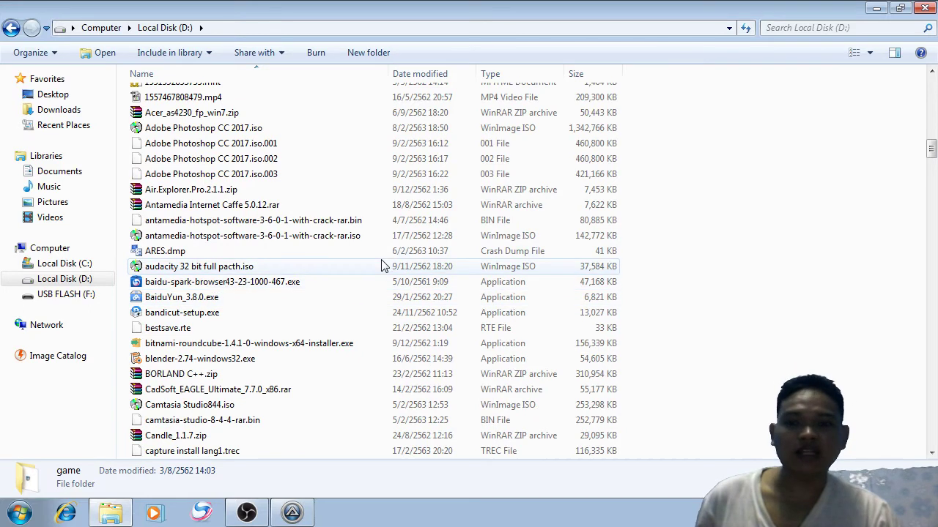
{"action": "scroll", "coordinate": [381, 268], "scroll_direction": "down", "scroll_amount": 2}
{"action": "scroll", "coordinate": [261, 286], "scroll_direction": "down", "scroll_amount": 1}
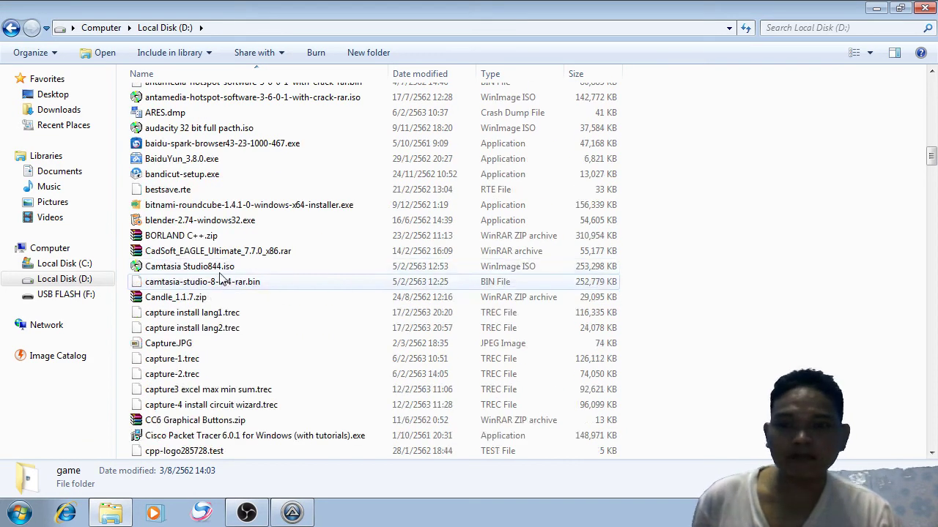
{"action": "scroll", "coordinate": [252, 284], "scroll_direction": "down", "scroll_amount": 8}
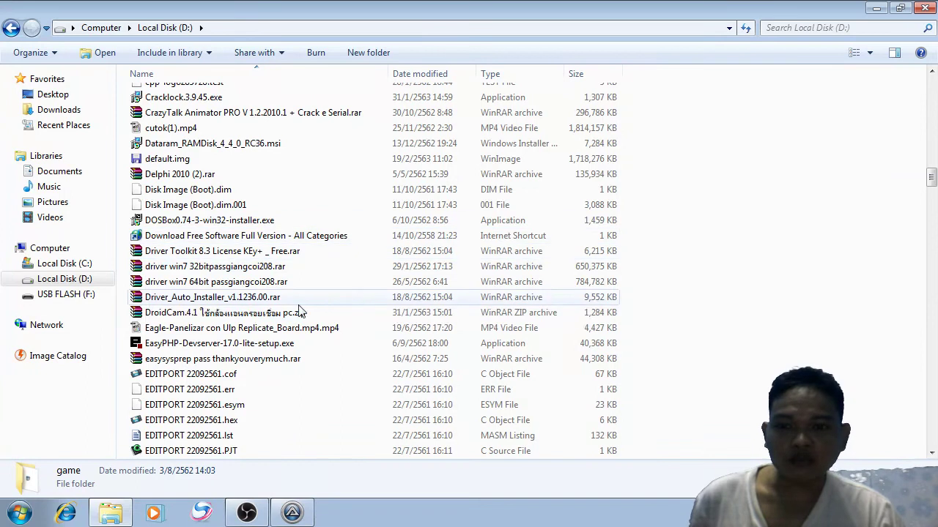
{"action": "scroll", "coordinate": [286, 168], "scroll_direction": "down", "scroll_amount": 7}
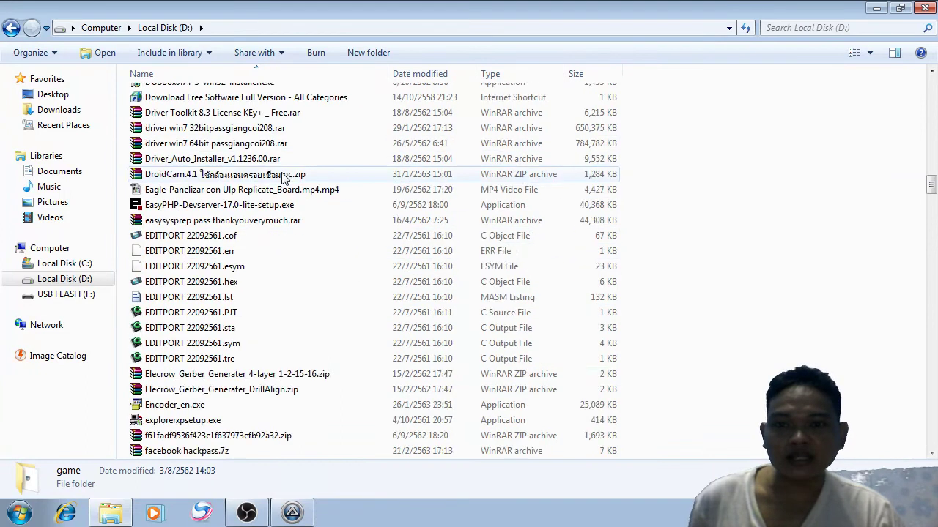
{"action": "scroll", "coordinate": [278, 268], "scroll_direction": "down", "scroll_amount": 12}
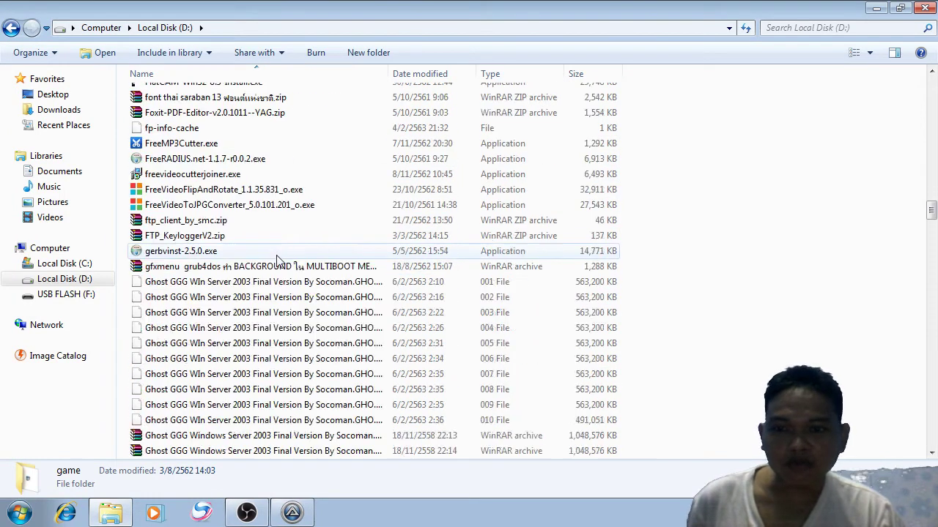
{"action": "scroll", "coordinate": [278, 264], "scroll_direction": "down", "scroll_amount": 5}
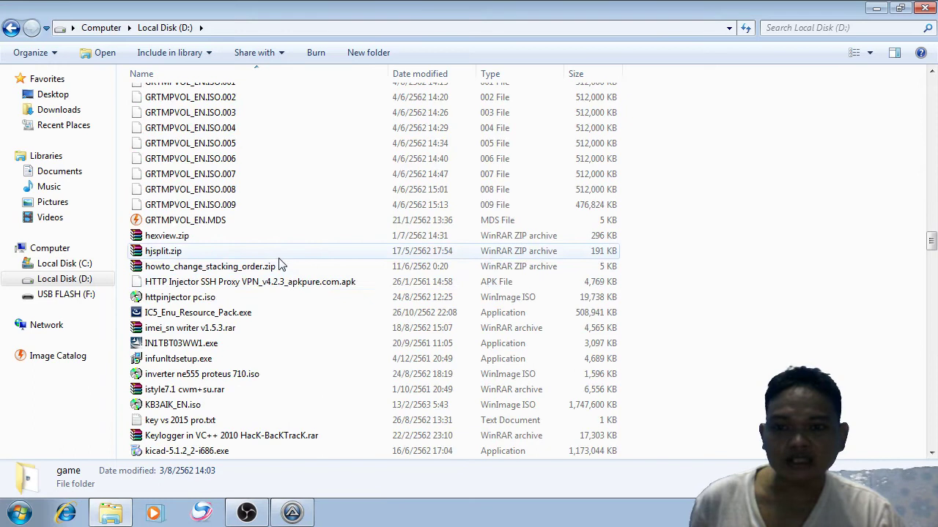
{"action": "scroll", "coordinate": [270, 315], "scroll_direction": "down", "scroll_amount": 4}
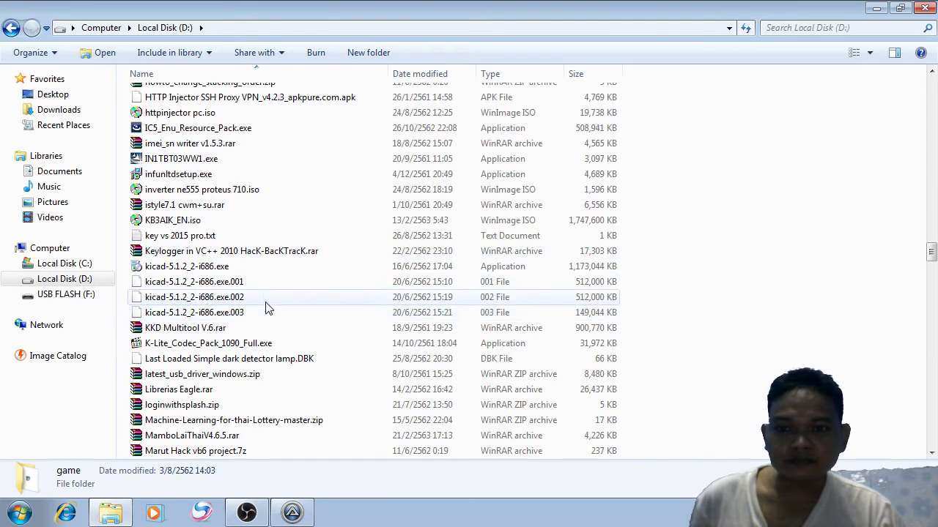
{"action": "scroll", "coordinate": [286, 252], "scroll_direction": "down", "scroll_amount": 4}
{"action": "scroll", "coordinate": [286, 257], "scroll_direction": "down", "scroll_amount": 5}
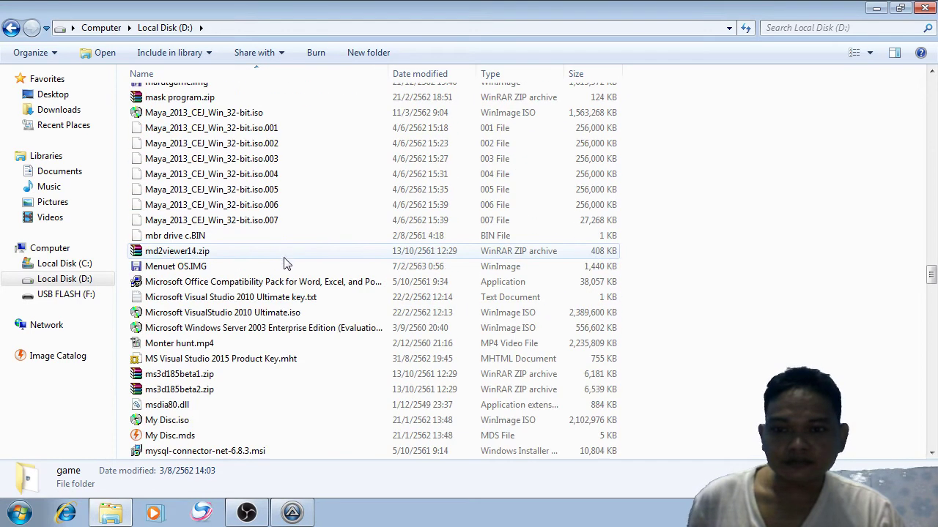
{"action": "scroll", "coordinate": [291, 293], "scroll_direction": "down", "scroll_amount": 2}
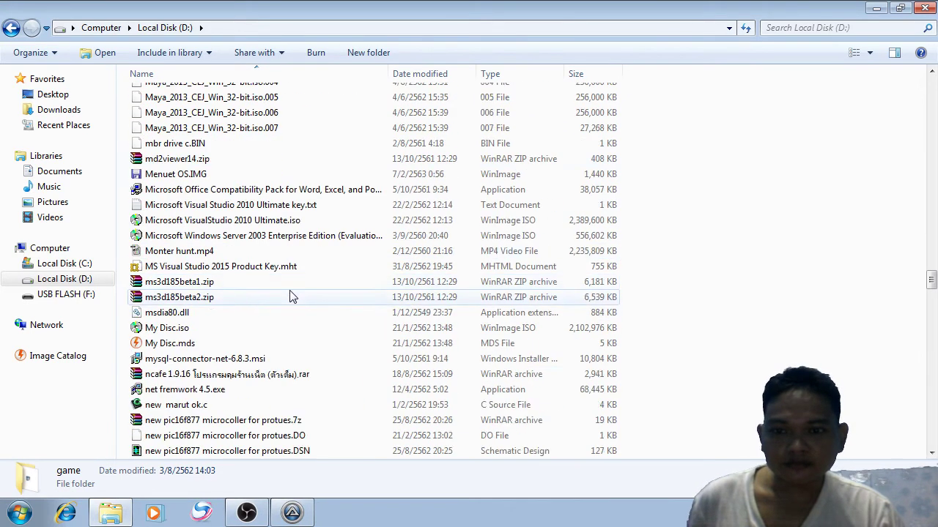
{"action": "scroll", "coordinate": [289, 289], "scroll_direction": "down", "scroll_amount": 3}
{"action": "scroll", "coordinate": [288, 290], "scroll_direction": "down", "scroll_amount": 8}
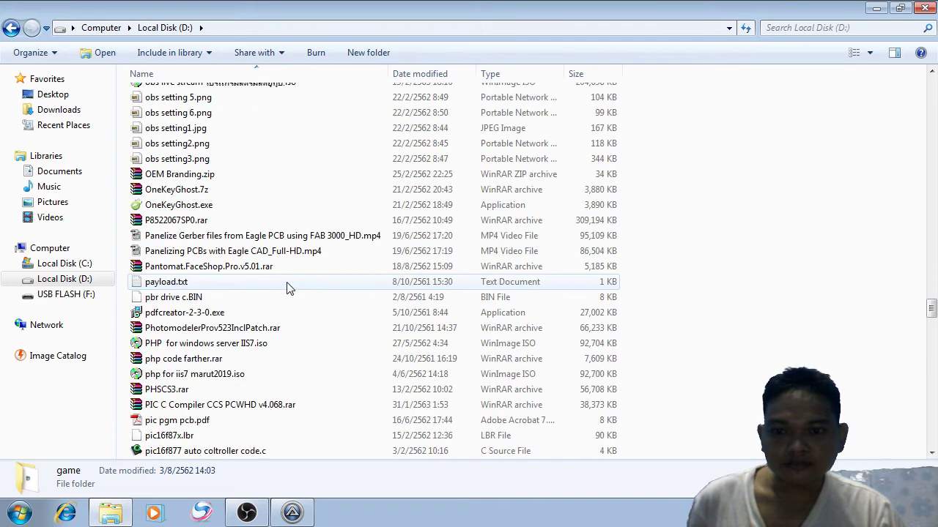
{"action": "scroll", "coordinate": [287, 288], "scroll_direction": "down", "scroll_amount": 5}
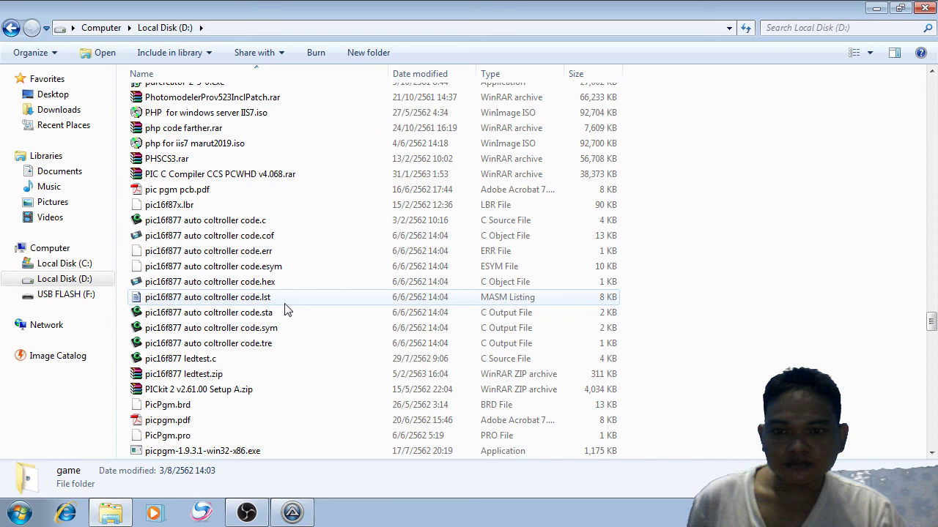
{"action": "type", "text": "winxp"}
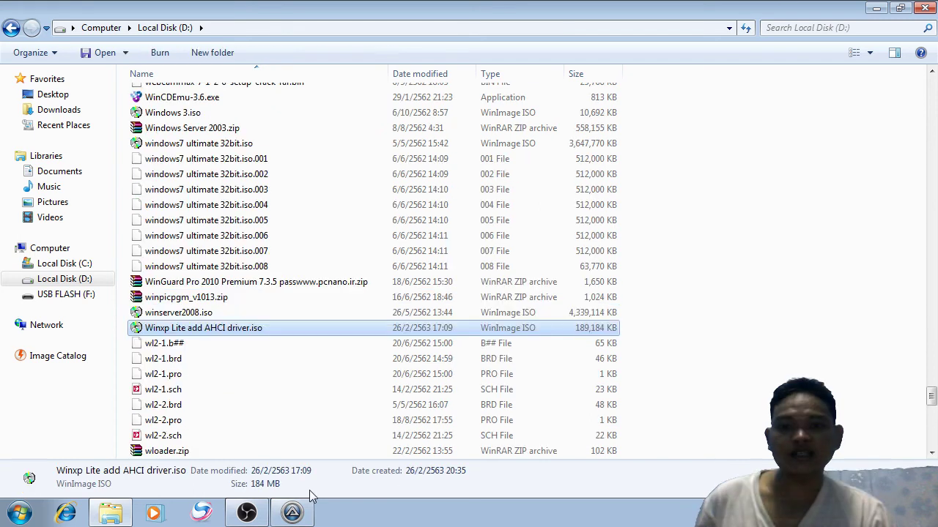
{"action": "right_click", "coordinate": [234, 329]}
{"action": "mouse_move", "coordinate": [468, 149]}
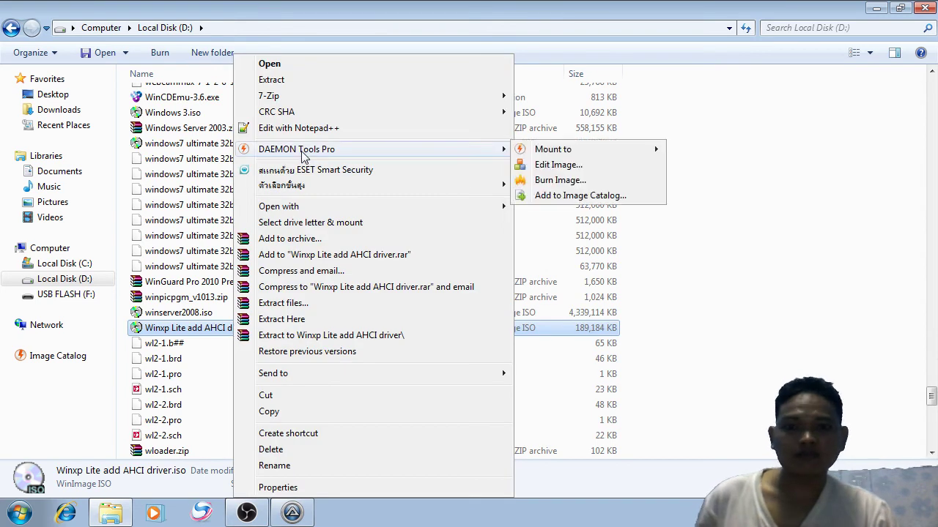
{"action": "mouse_move", "coordinate": [571, 151]}
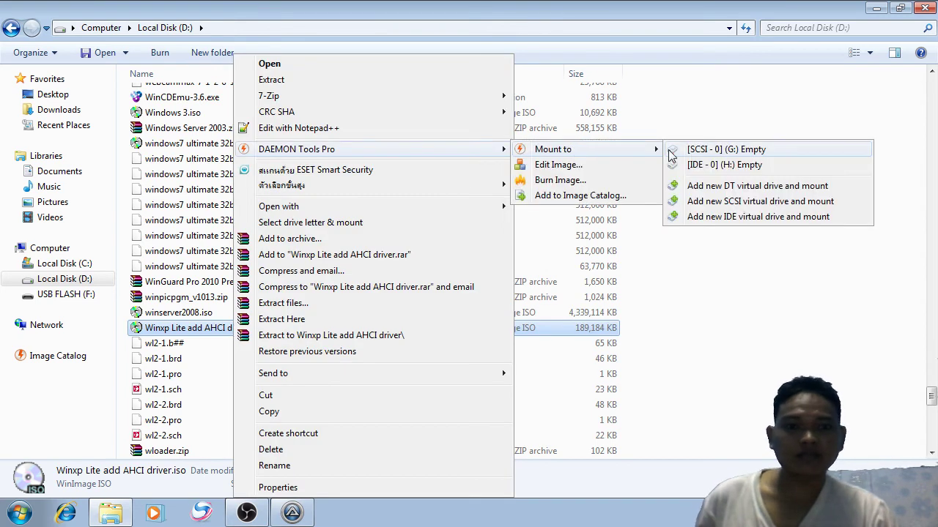
{"action": "left_click", "coordinate": [695, 151]}
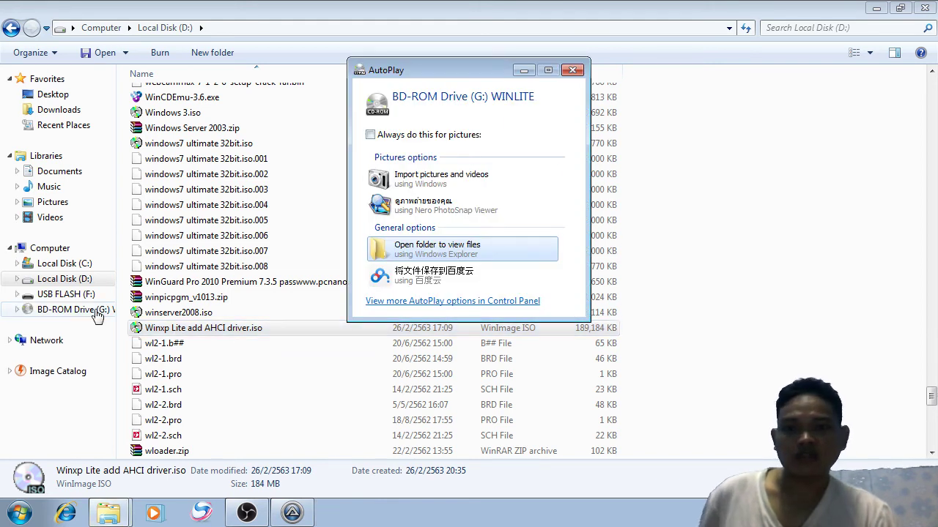
Open the mounted WINLITE disc from AutoPlay, check its setup files and folders, and close its window.
{"action": "left_click", "coordinate": [440, 250]}
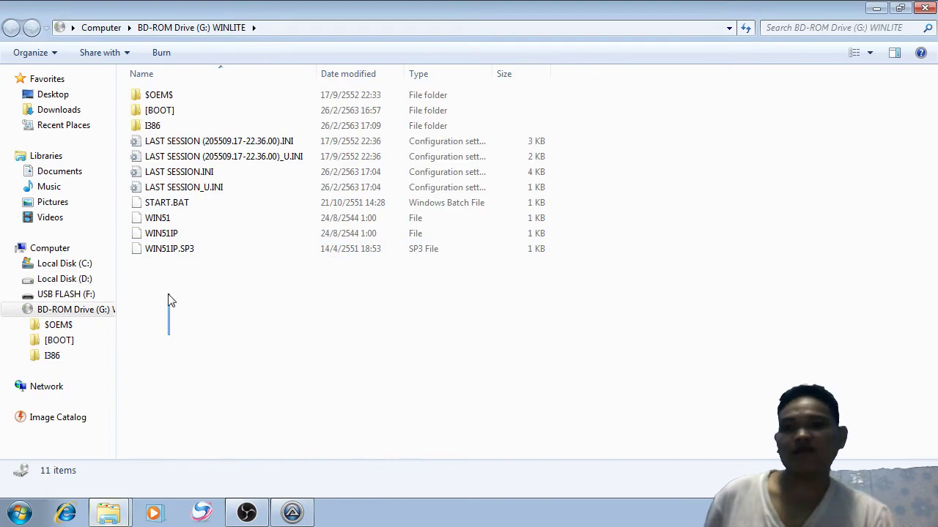
{"action": "left_click_drag", "start_coordinate": [168, 300], "coordinate": [171, 94]}
{"action": "left_click", "coordinate": [266, 341]}
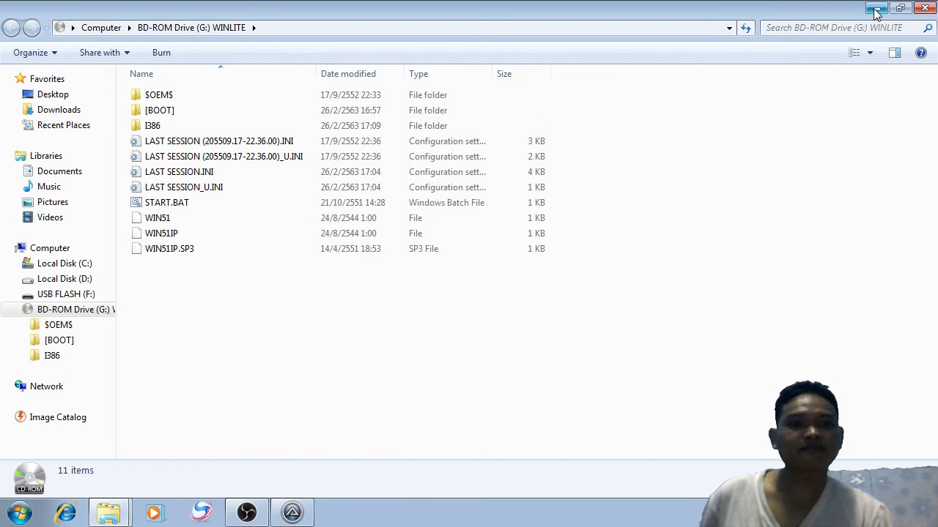
{"action": "left_click", "coordinate": [925, 8]}
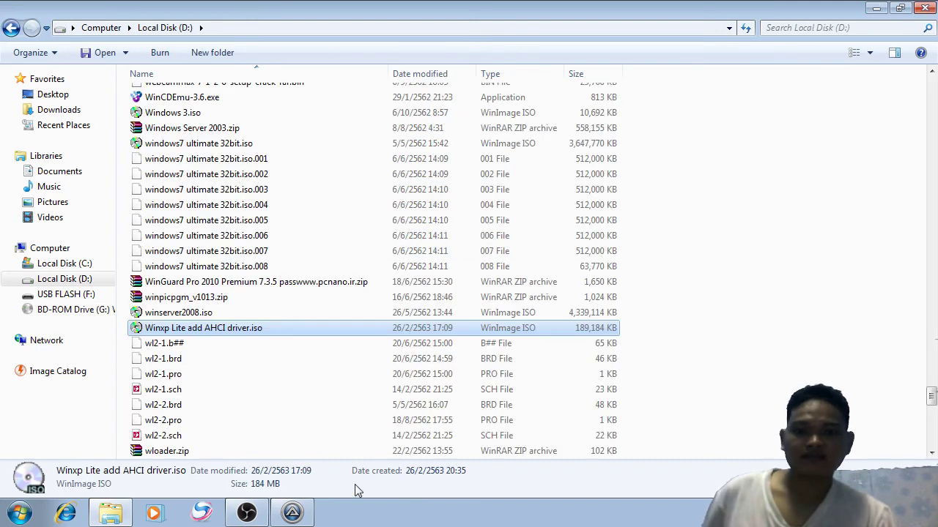
Switch to WinSetupFromUSB, set BD-ROM Drive (G:) WINLITE as the Windows 2000/XP/2003 Setup source and enable Test in QEMU.
{"action": "left_click", "coordinate": [292, 513]}
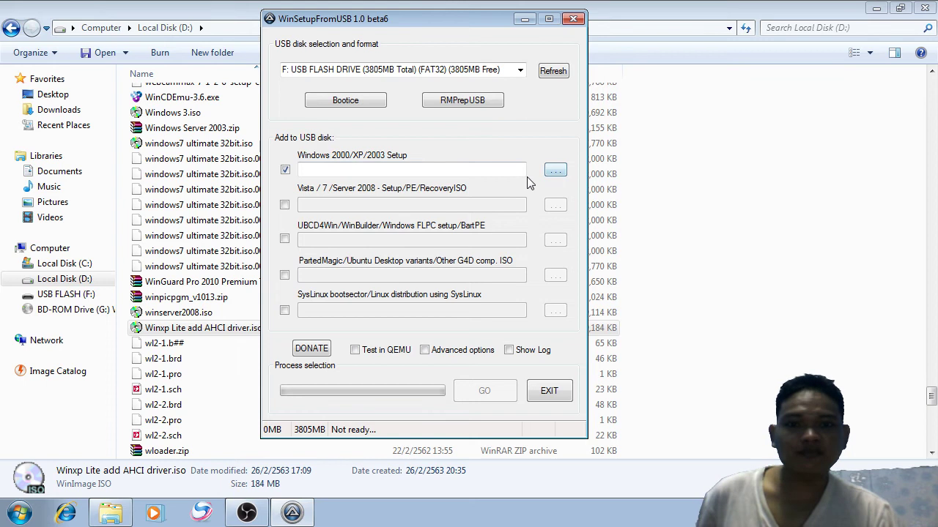
{"action": "left_click", "coordinate": [554, 171]}
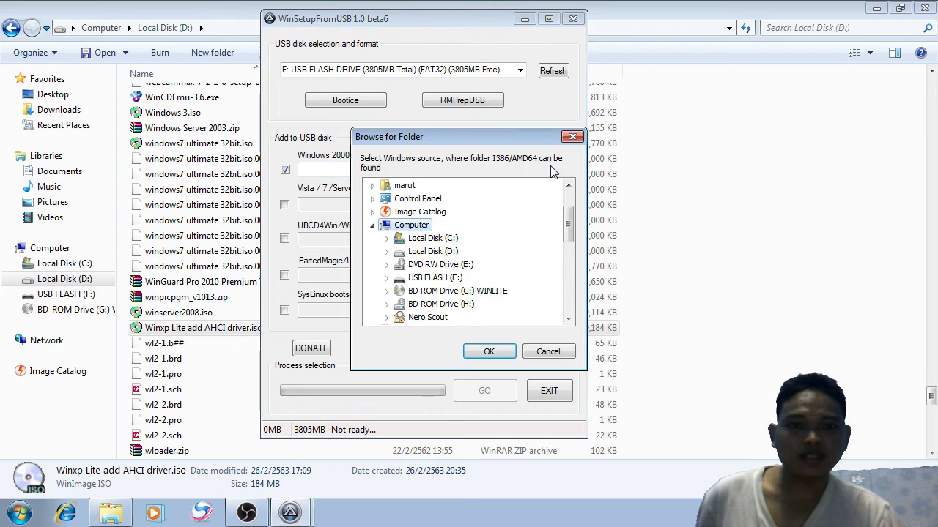
{"action": "left_click", "coordinate": [432, 292]}
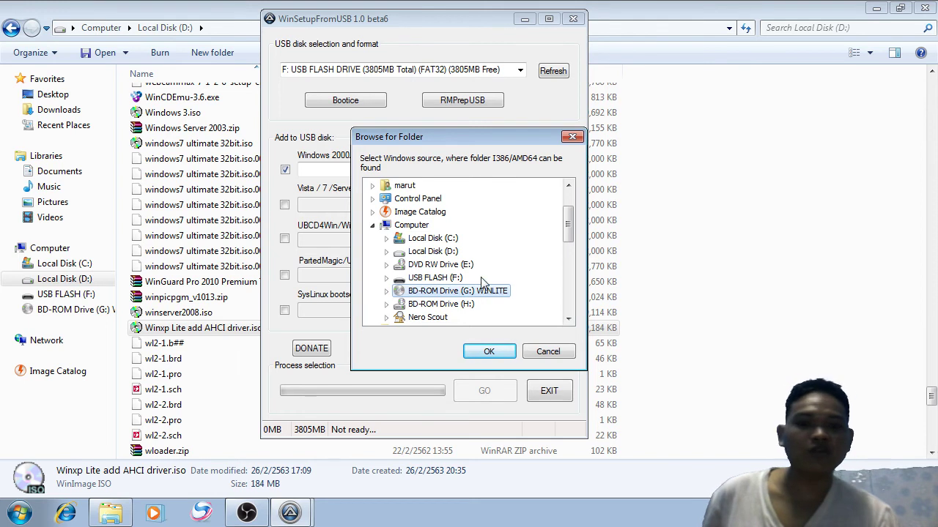
{"action": "left_click", "coordinate": [488, 351]}
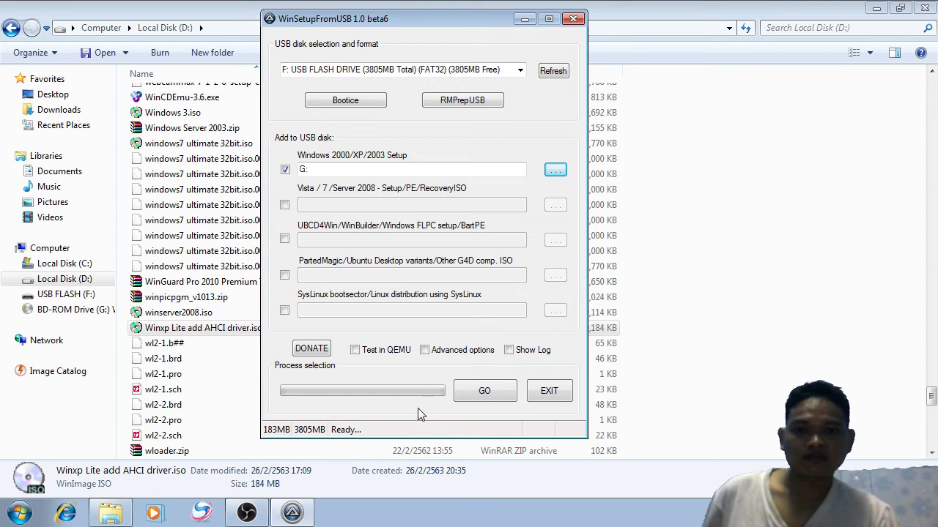
{"action": "left_click", "coordinate": [356, 351]}
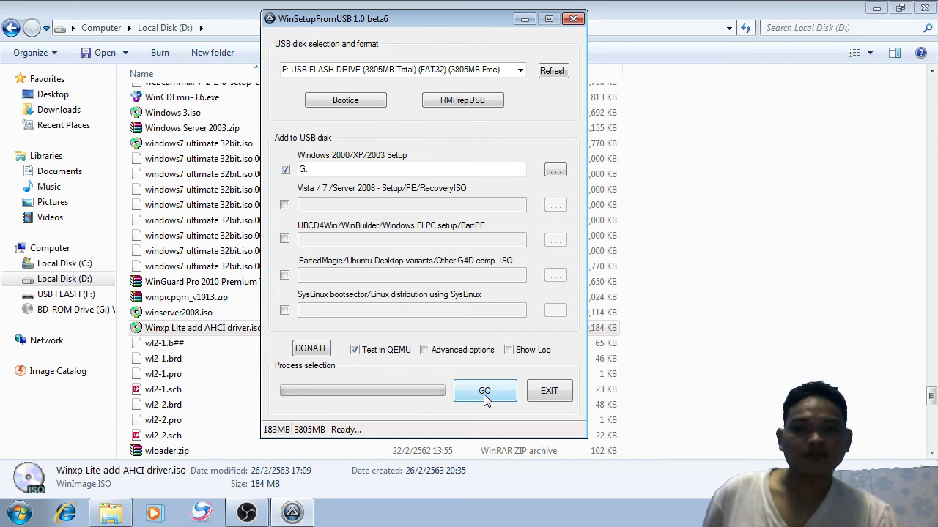
Switch to Windows Explorer and check the setup files and folders on BD-ROM Drive (G:) WINLITE.
{"action": "left_click", "coordinate": [57, 310]}
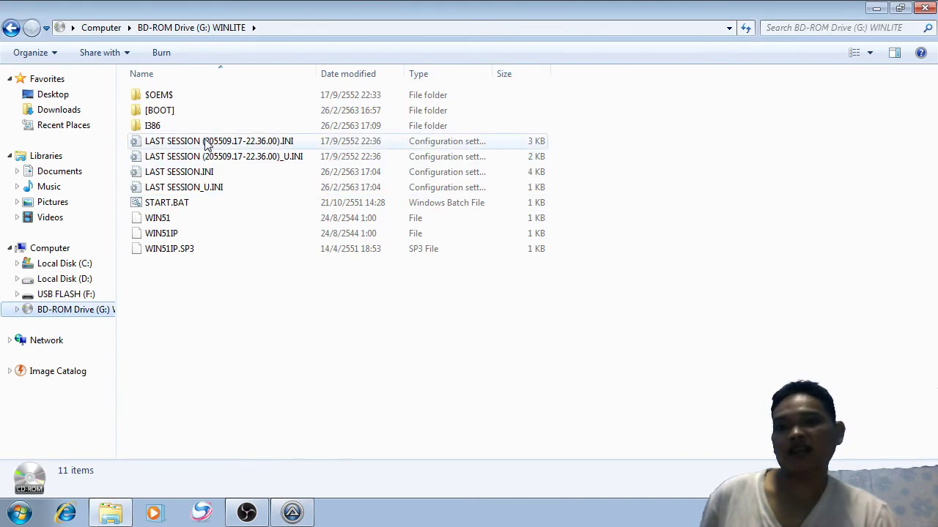
{"action": "left_click_drag", "start_coordinate": [160, 287], "coordinate": [165, 91]}
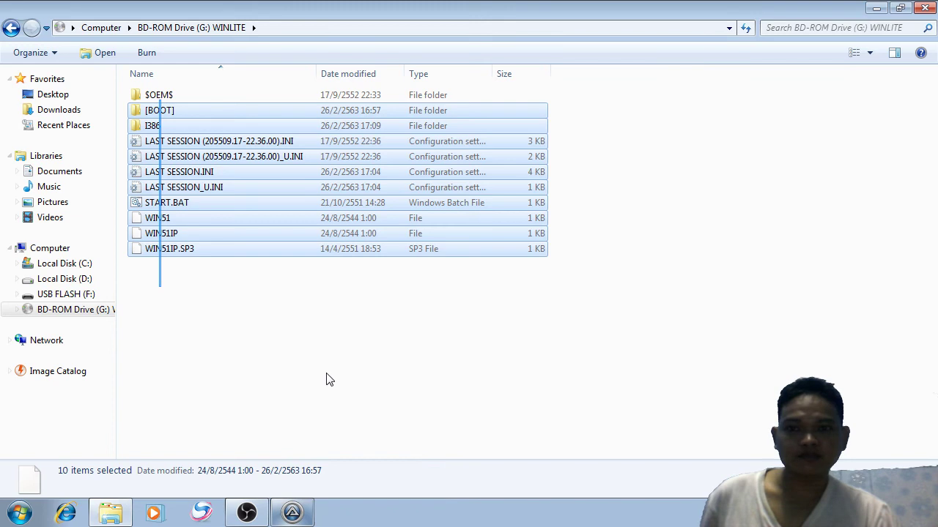
{"action": "left_click", "coordinate": [461, 435]}
Return to WinSetupFromUSB, start writing the Windows XP setup to the USB flash drive and accept the Sync License Agreement.
{"action": "left_click", "coordinate": [291, 513]}
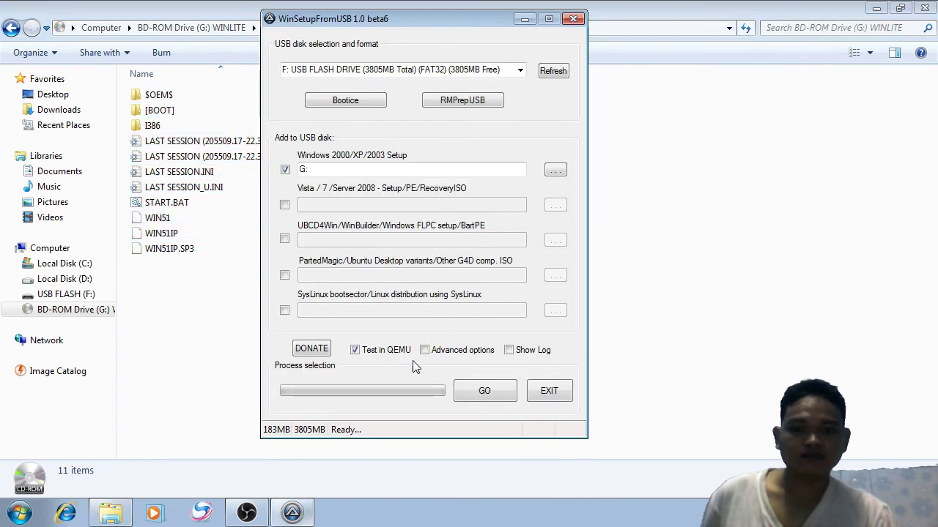
{"action": "left_click", "coordinate": [493, 396]}
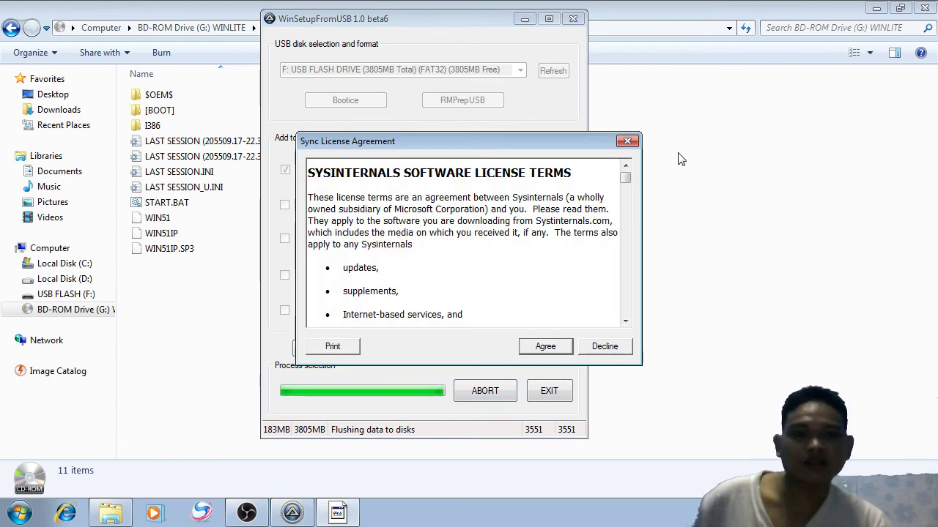
{"action": "left_click_drag", "start_coordinate": [625, 178], "coordinate": [629, 312]}
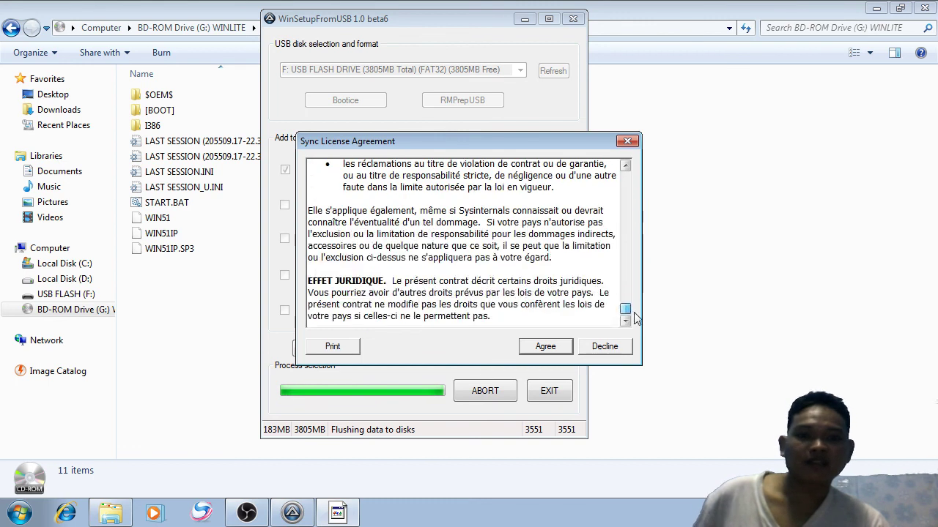
{"action": "left_click", "coordinate": [556, 349]}
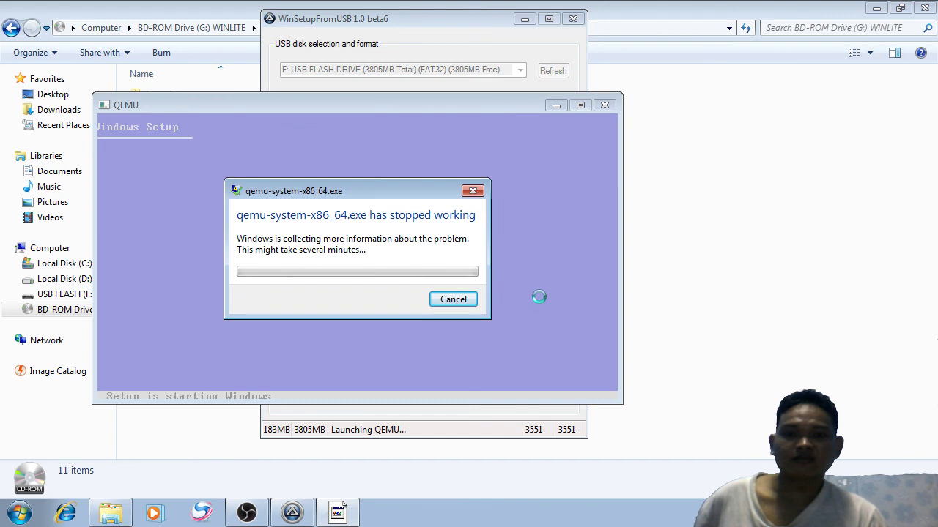
Dismiss the qemu-system-x86_64.exe error dialog, try to close the QEMU test window and minimize it.
{"action": "left_click", "coordinate": [473, 190]}
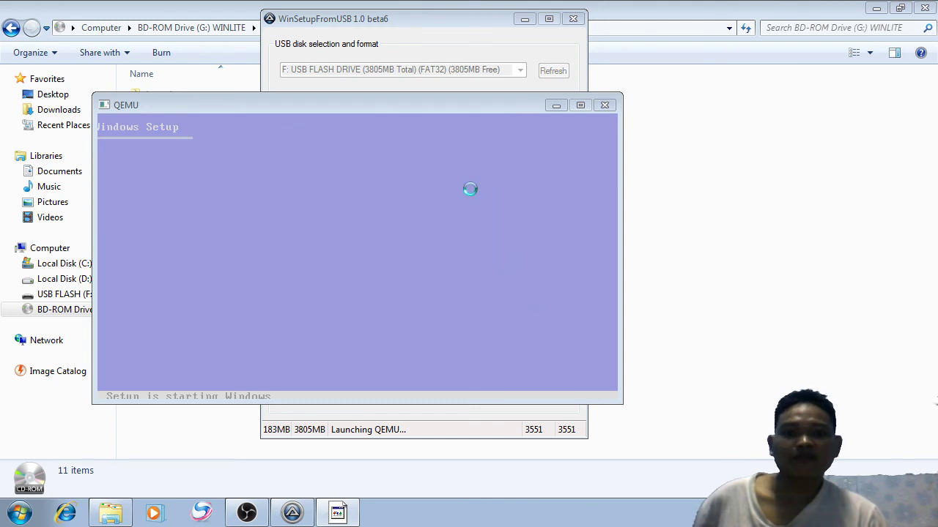
{"action": "left_click", "coordinate": [604, 106]}
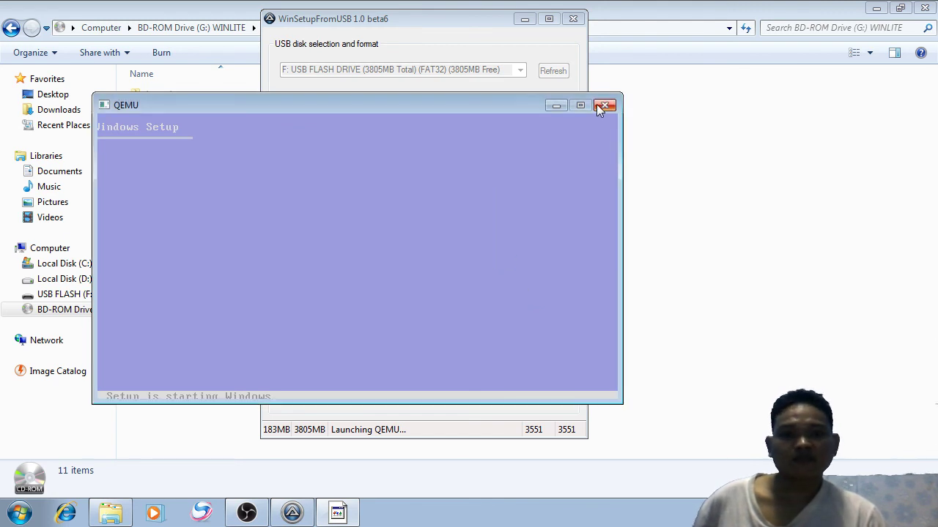
{"action": "left_click", "coordinate": [453, 42]}
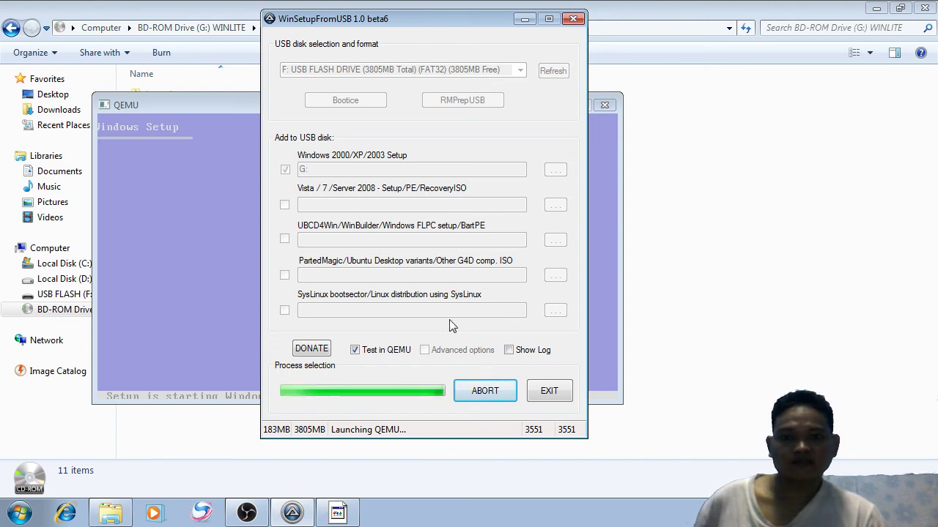
{"action": "left_click", "coordinate": [616, 112]}
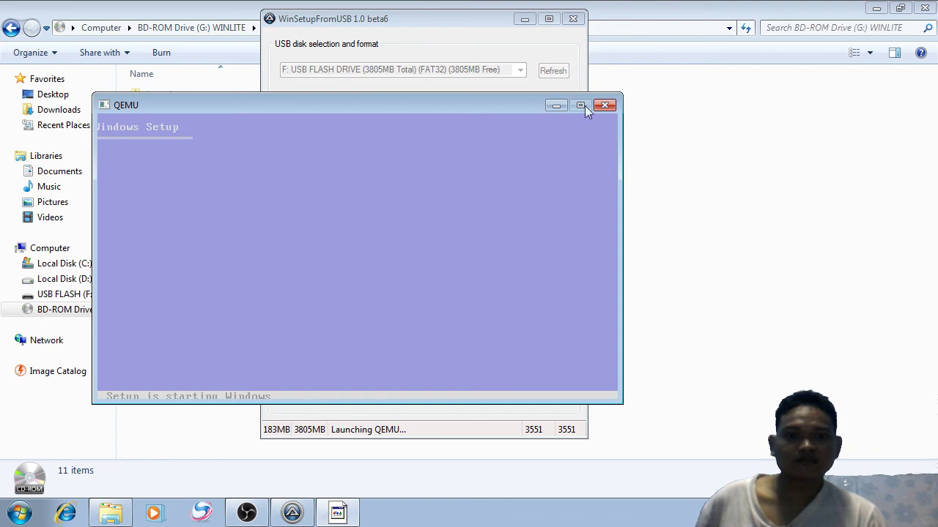
{"action": "left_click", "coordinate": [555, 106]}
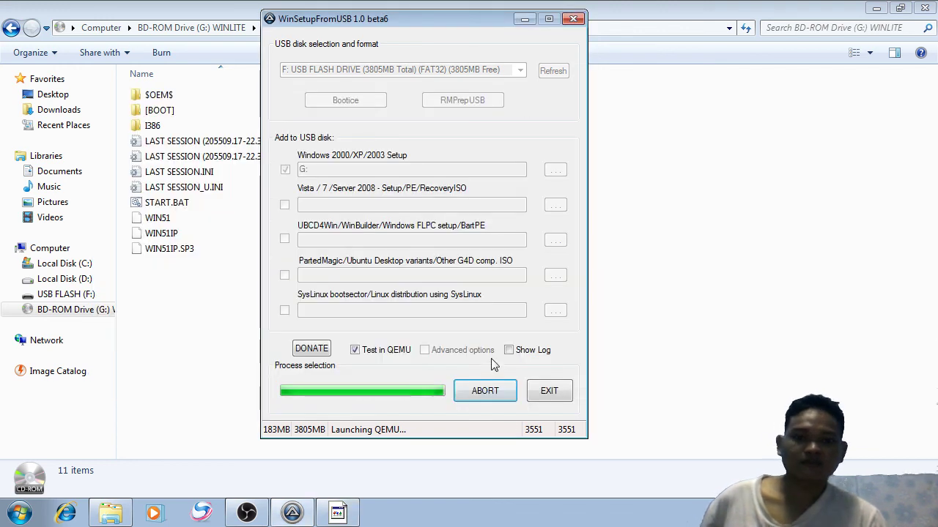